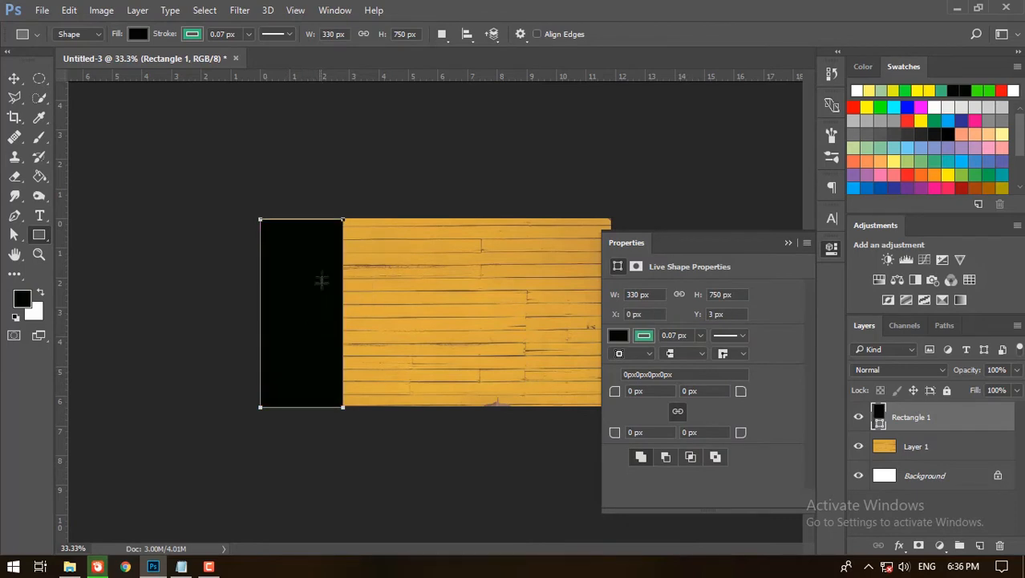
- Resize the black vertical rectangle to 315 px wide and 750 px high, aligned with the canvas's top and bottom edges
key(ctrl+t)
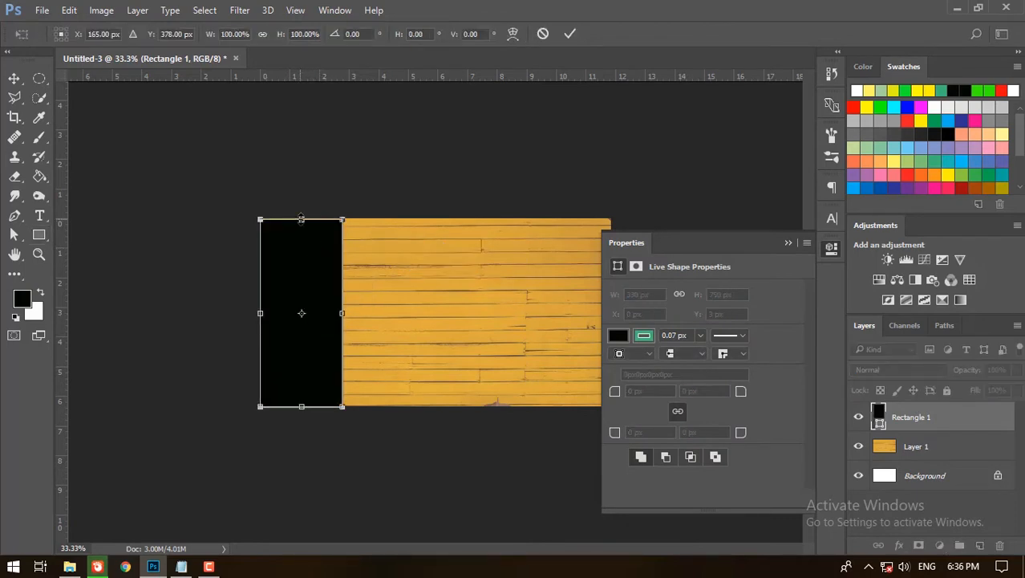
drag(300, 219, 300, 218)
drag(303, 406, 303, 403)
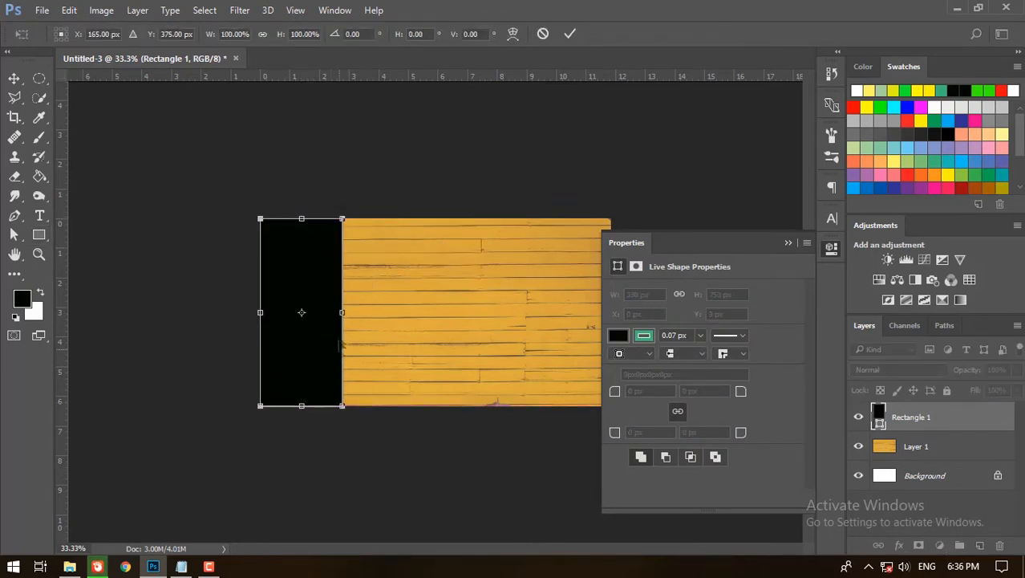
drag(342, 313, 338, 312)
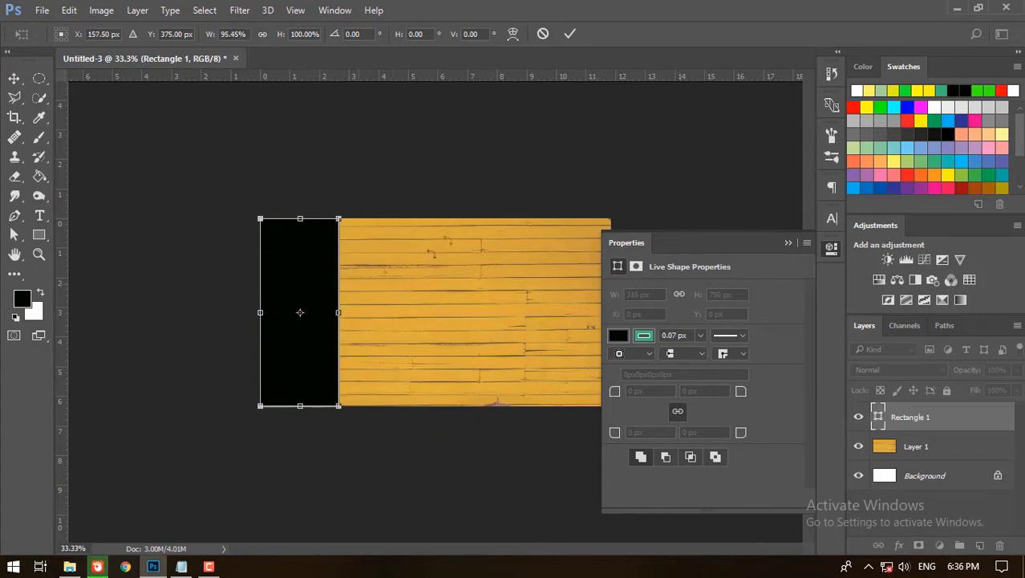
click(570, 34)
click(788, 244)
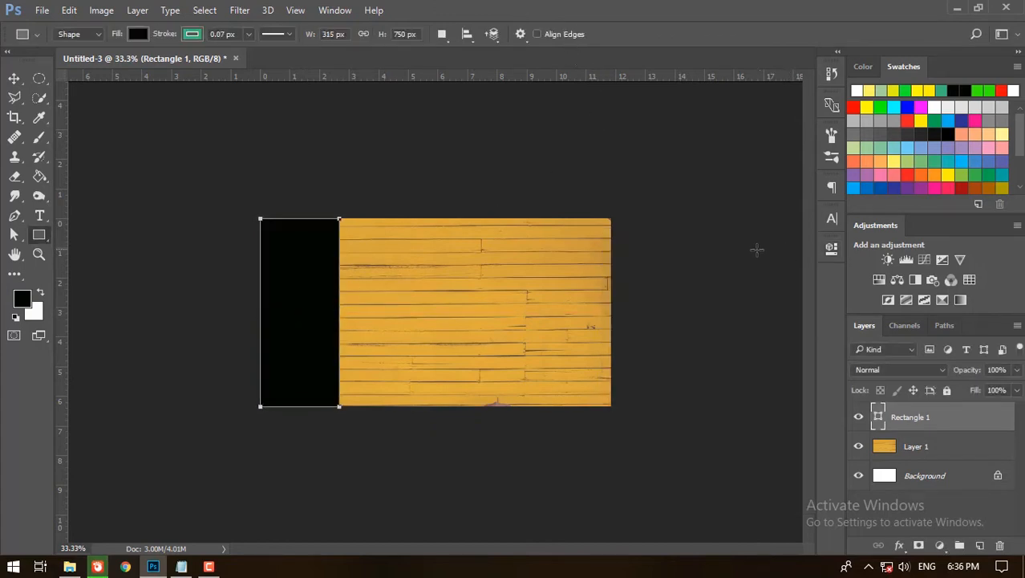
- Give the black vertical rectangle a white stroke about 10 px wide
click(193, 35)
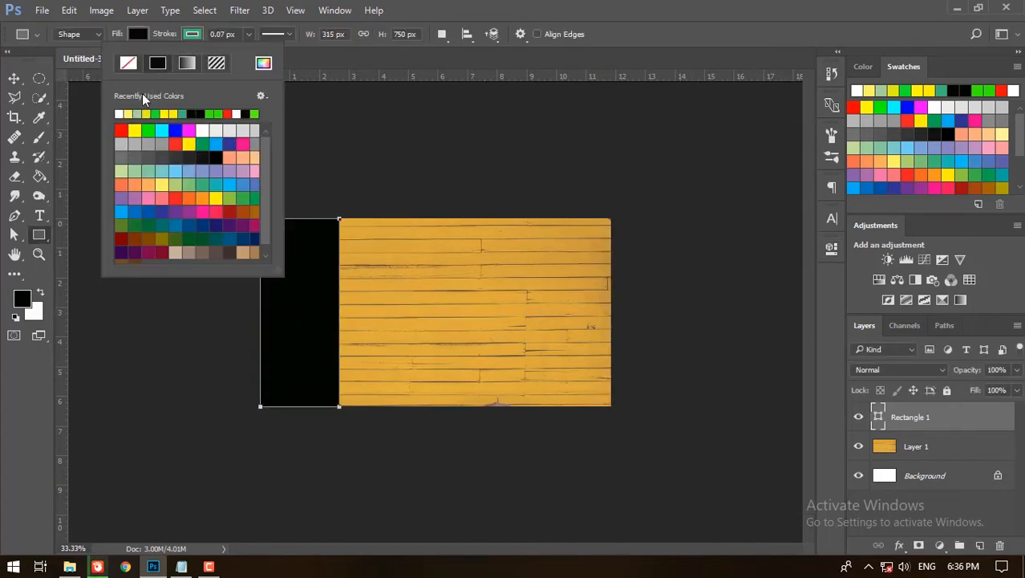
click(121, 114)
click(249, 34)
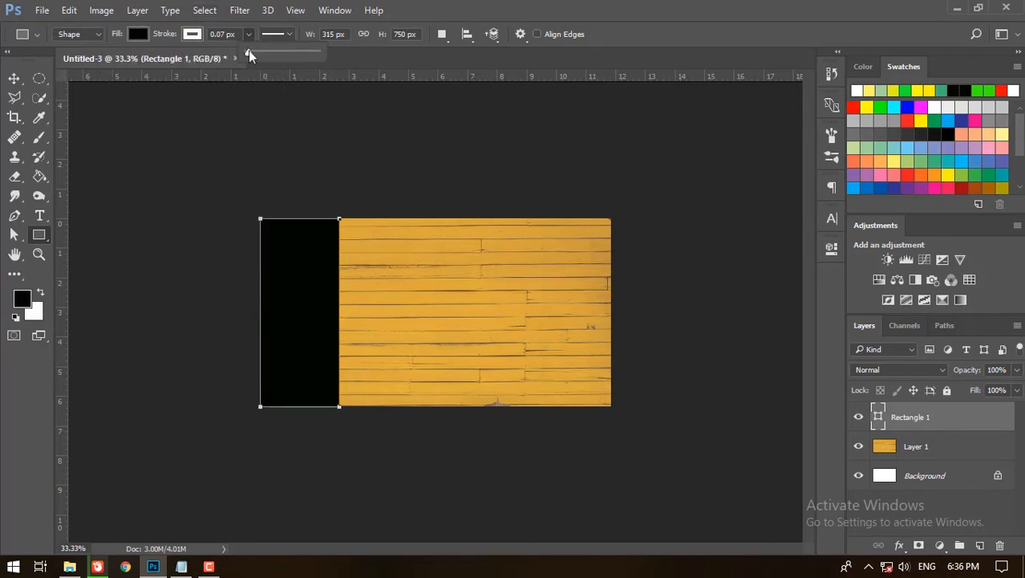
drag(249, 49, 260, 54)
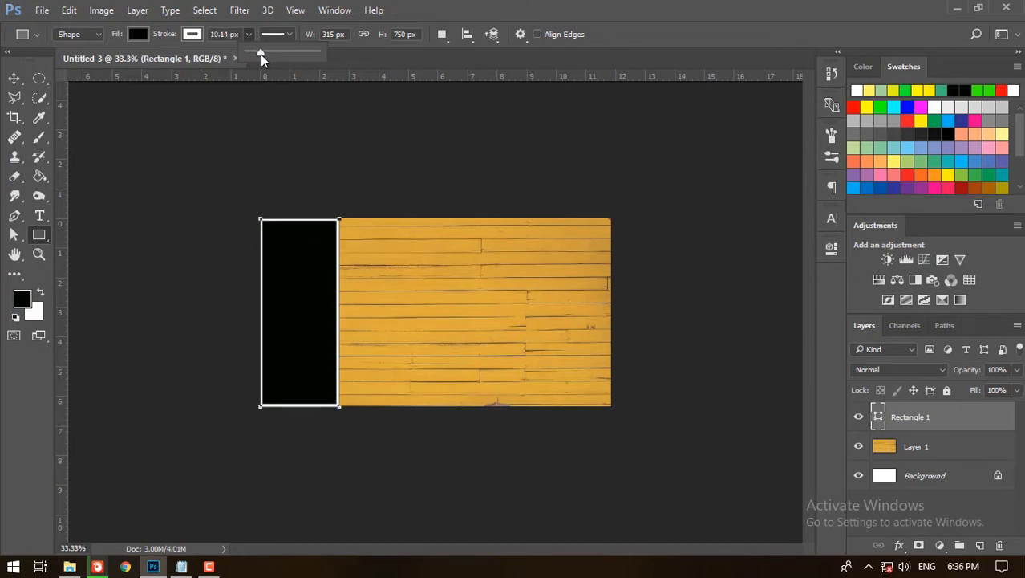
click(14, 78)
click(394, 259)
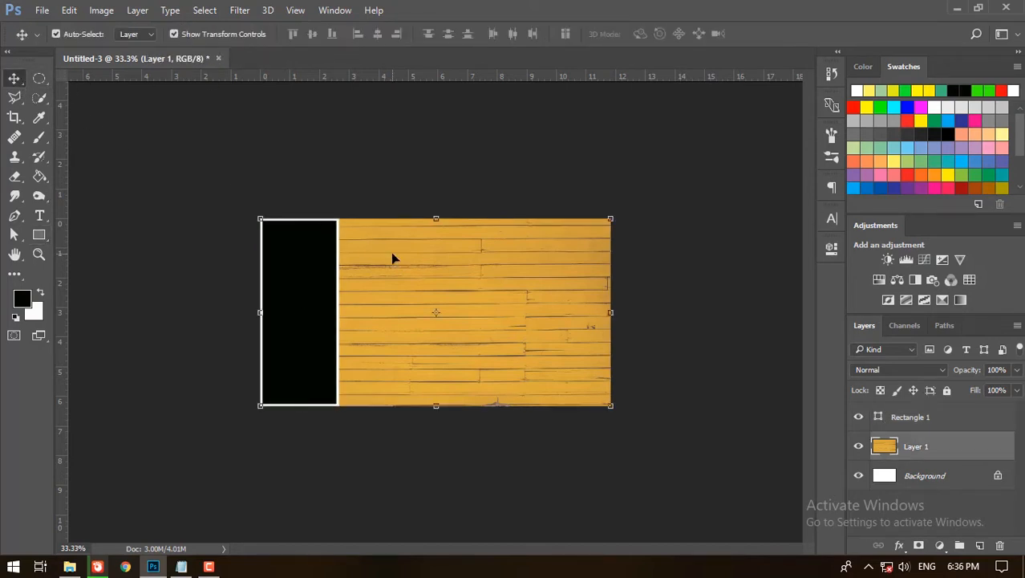
click(290, 188)
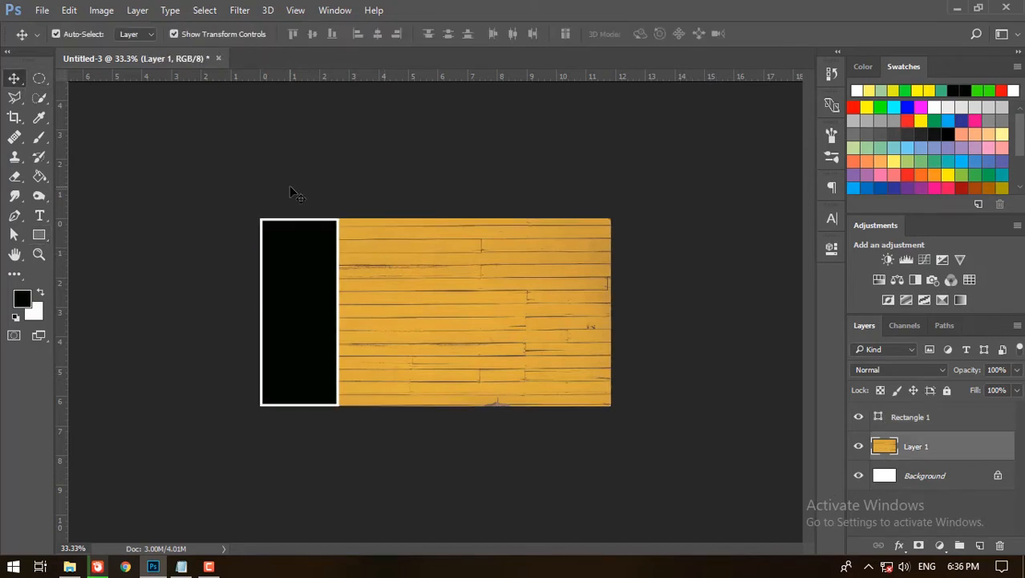
- Draw a black horizontal rectangle about 901 by 186 px over the upper wood area, positioned at about X 350, Y 60 px
right_click(44, 236)
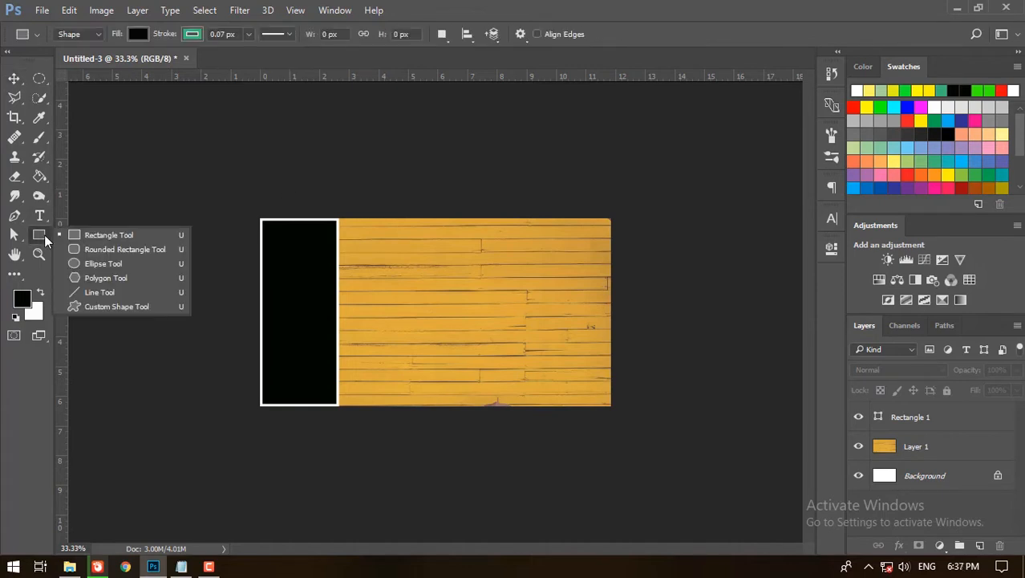
click(84, 236)
drag(459, 261, 566, 270)
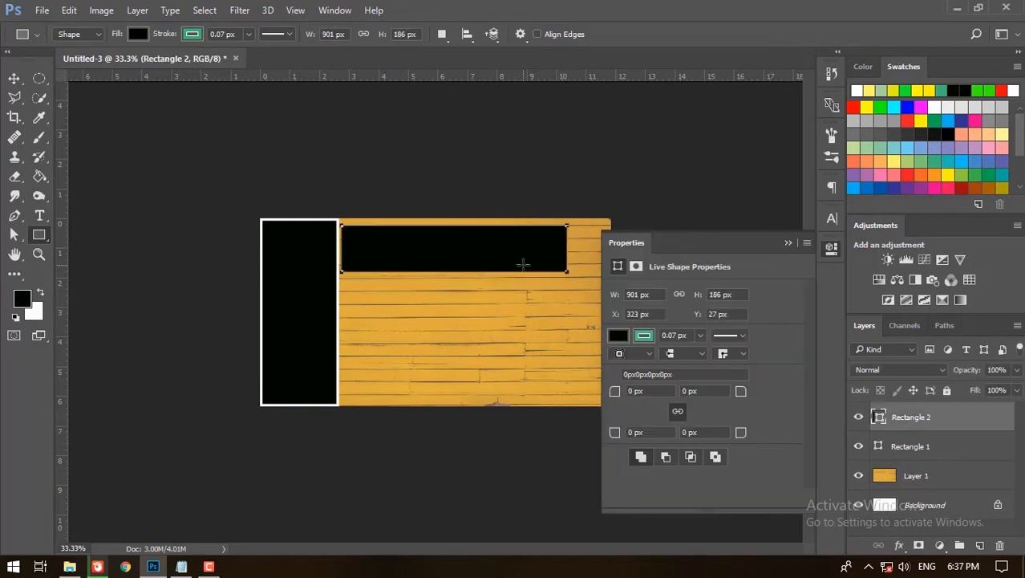
mouse_move(498, 254)
mouse_down()
mouse_move(515, 263)
mouse_move(504, 259)
mouse_up()
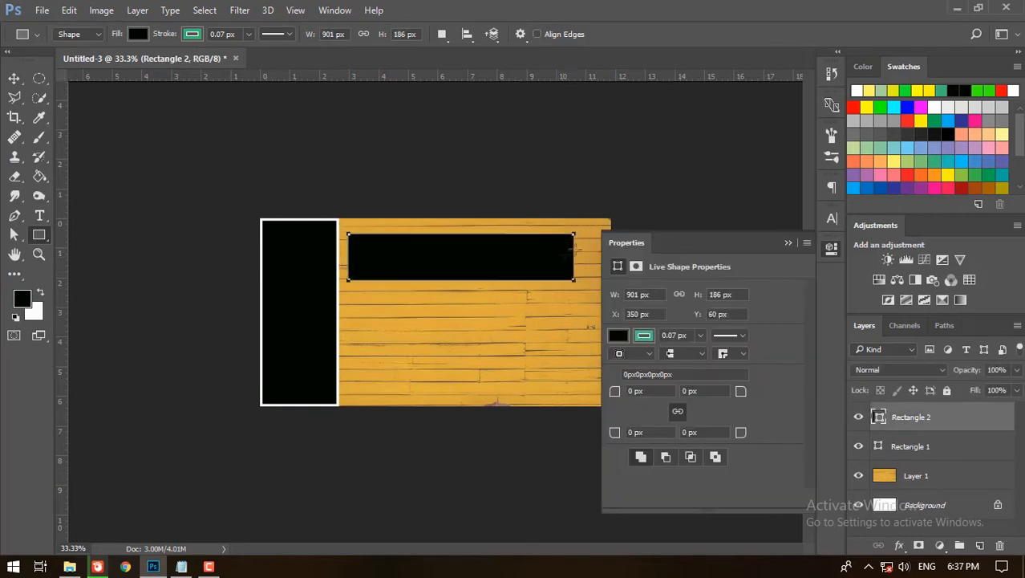
- Enlarge the horizontal rectangle to about 1009 px wide and 204 px high with a free transform
key(ctrl+t)
drag(574, 256, 595, 257)
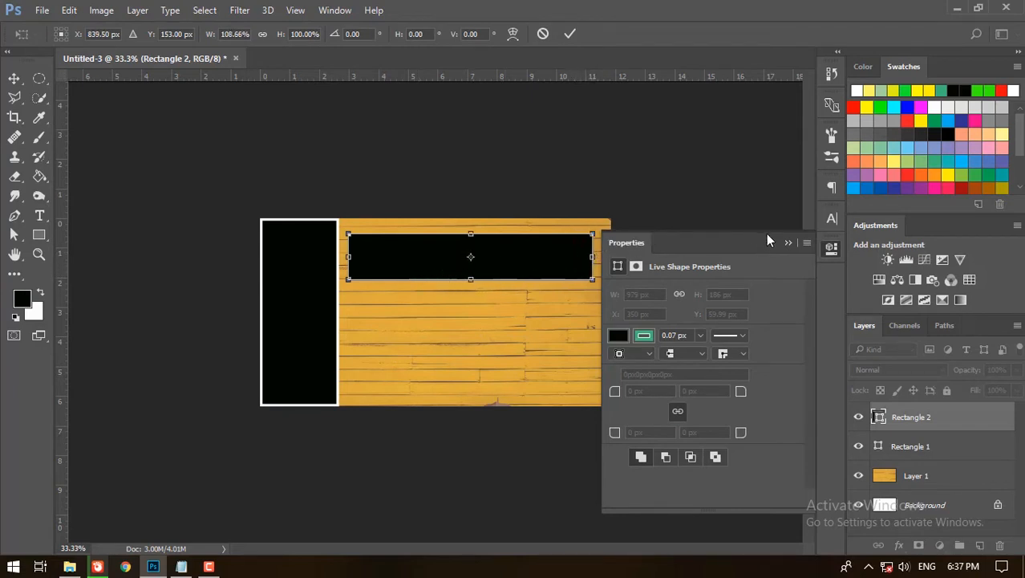
click(788, 243)
drag(593, 257, 600, 256)
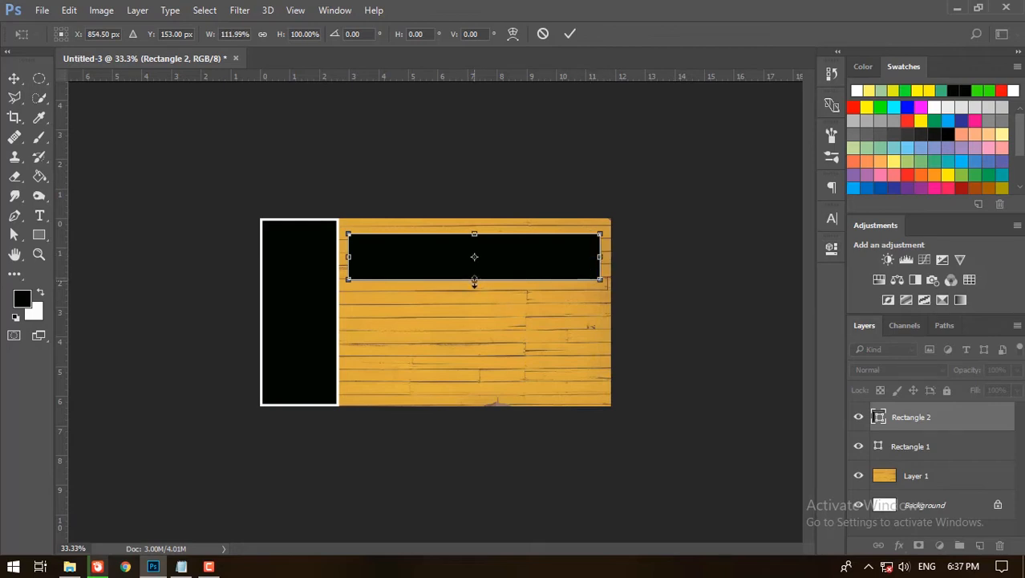
drag(474, 281, 474, 286)
click(569, 34)
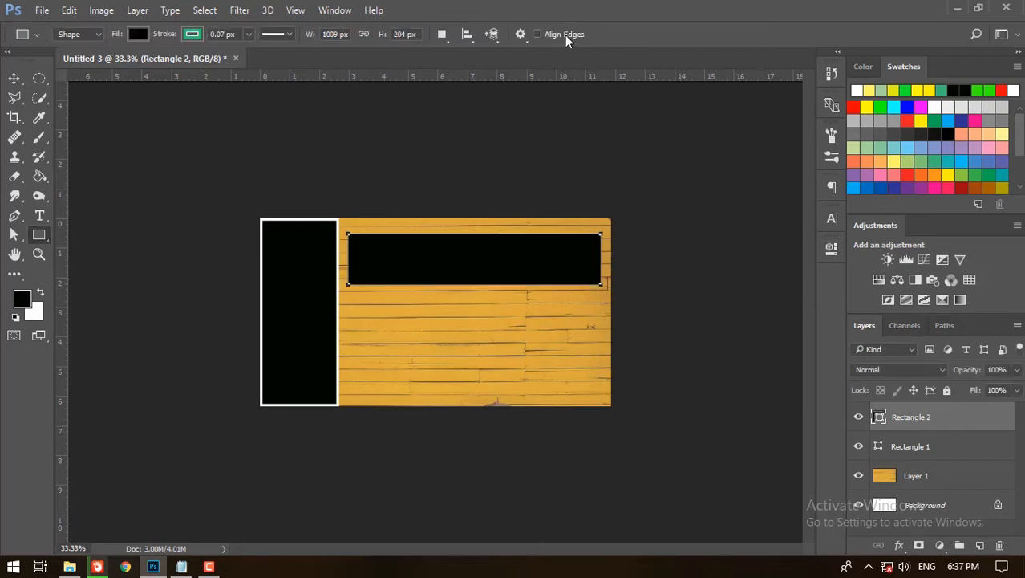
- Give the horizontal rectangle a white stroke about 7.4 px wide
click(194, 35)
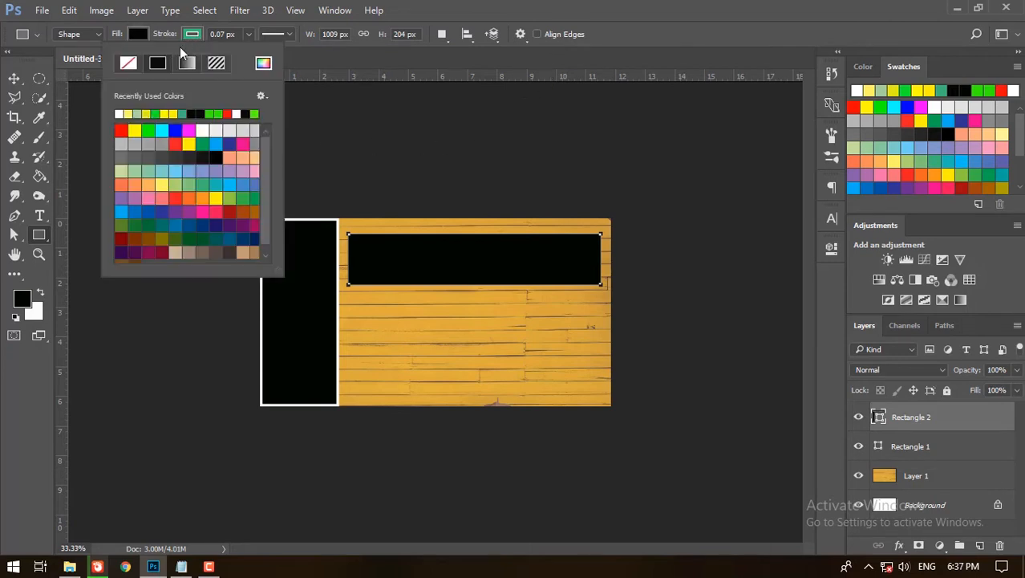
click(119, 114)
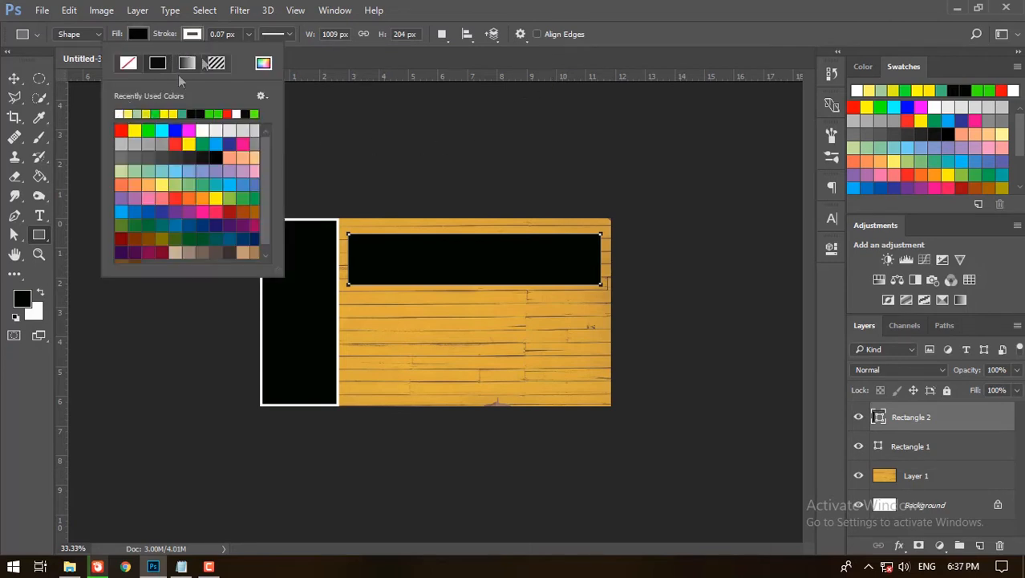
click(249, 35)
drag(250, 54, 259, 53)
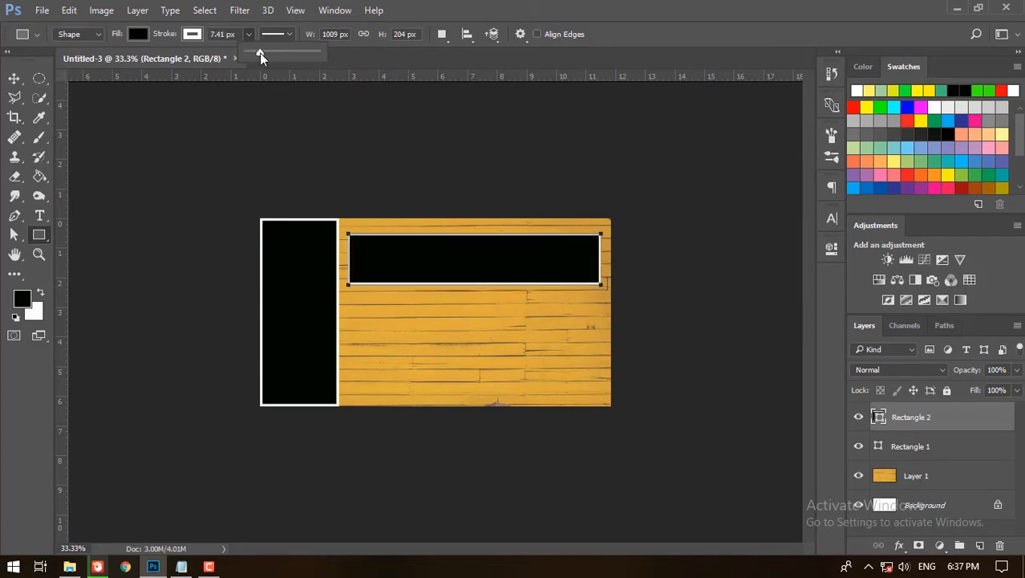
click(14, 77)
click(646, 323)
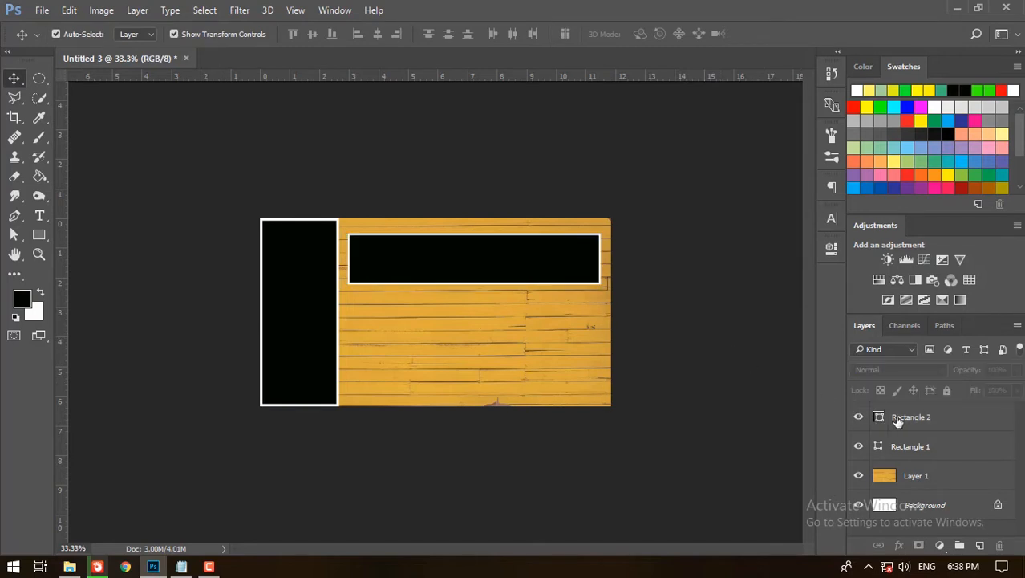
- Duplicate the Rectangle 2 layer and place the copy directly below the original bar, leaving a small gap
click(897, 422)
right_click(910, 422)
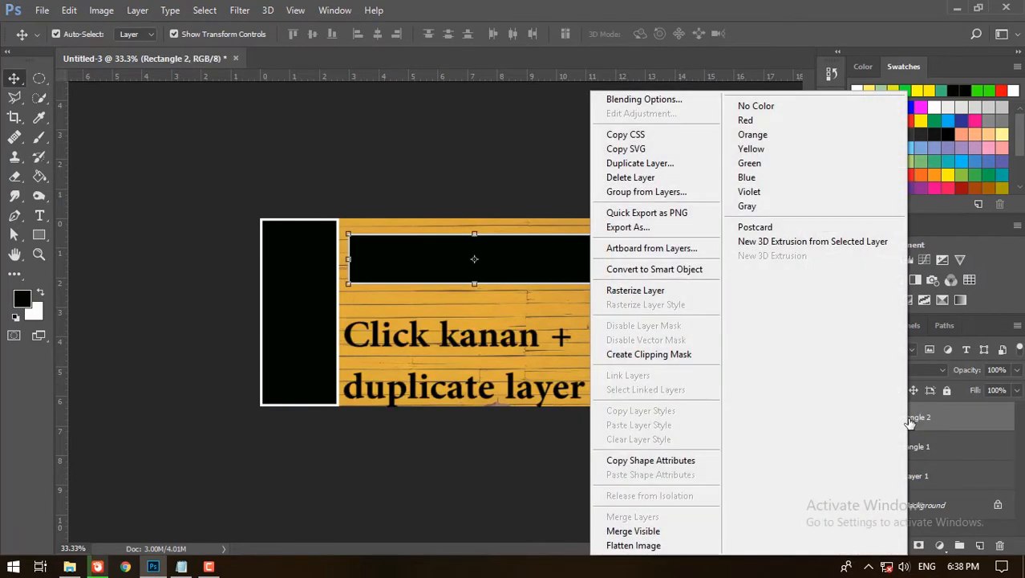
click(637, 162)
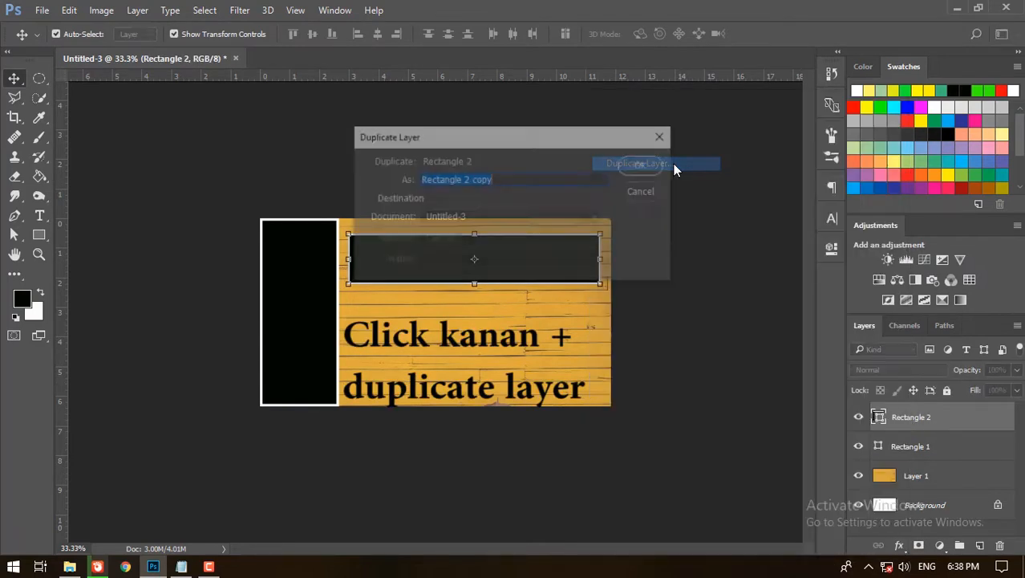
click(639, 166)
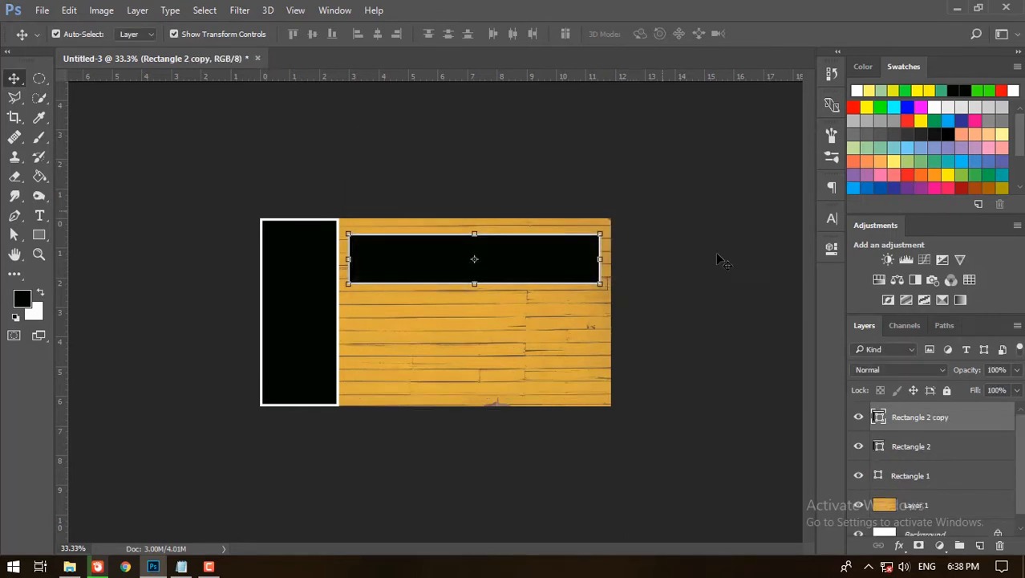
drag(528, 253, 525, 322)
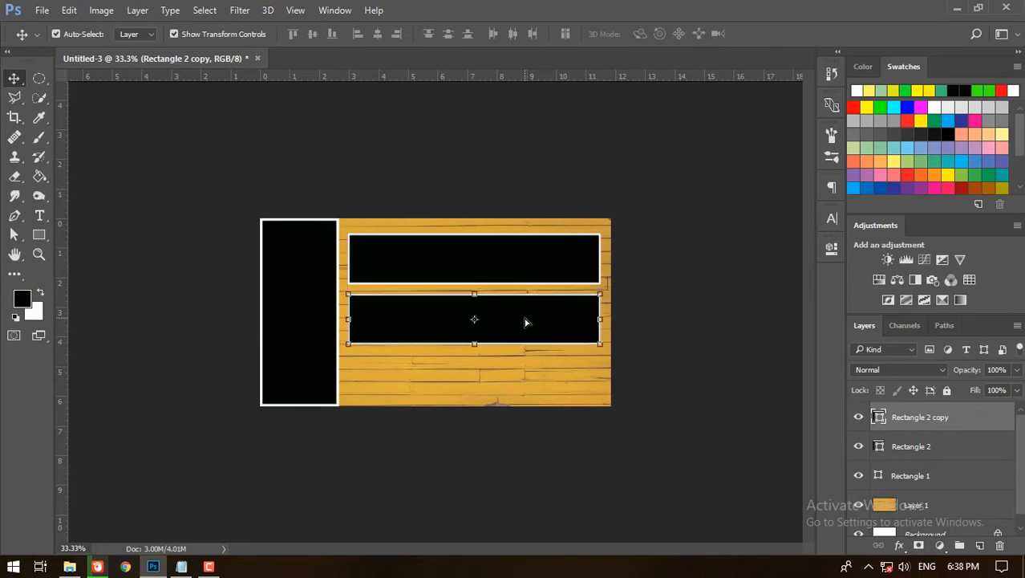
- Duplicate the middle bar's layer and place the new copy beneath it, near the bottom edge of the canvas
right_click(925, 421)
click(669, 162)
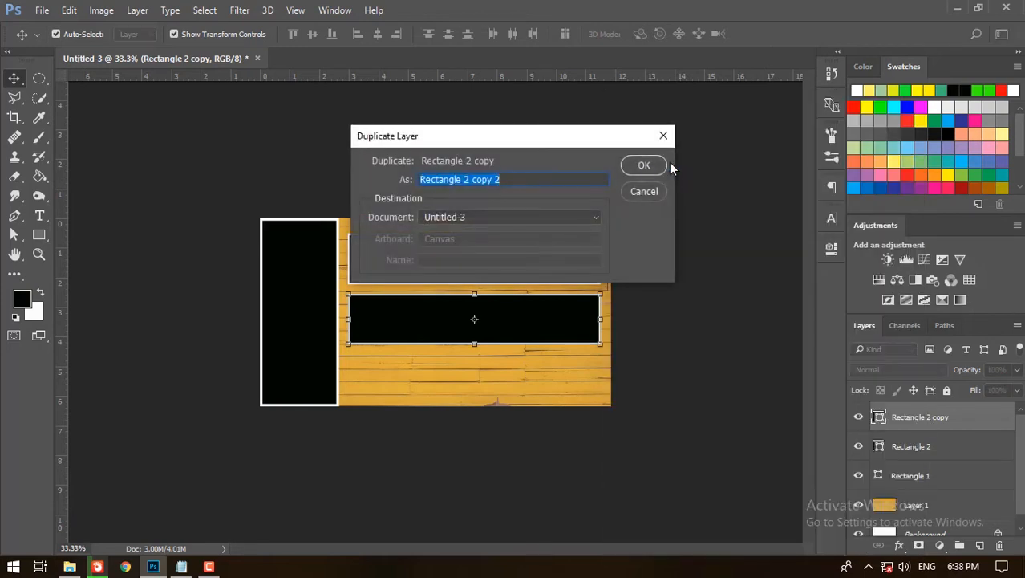
click(650, 165)
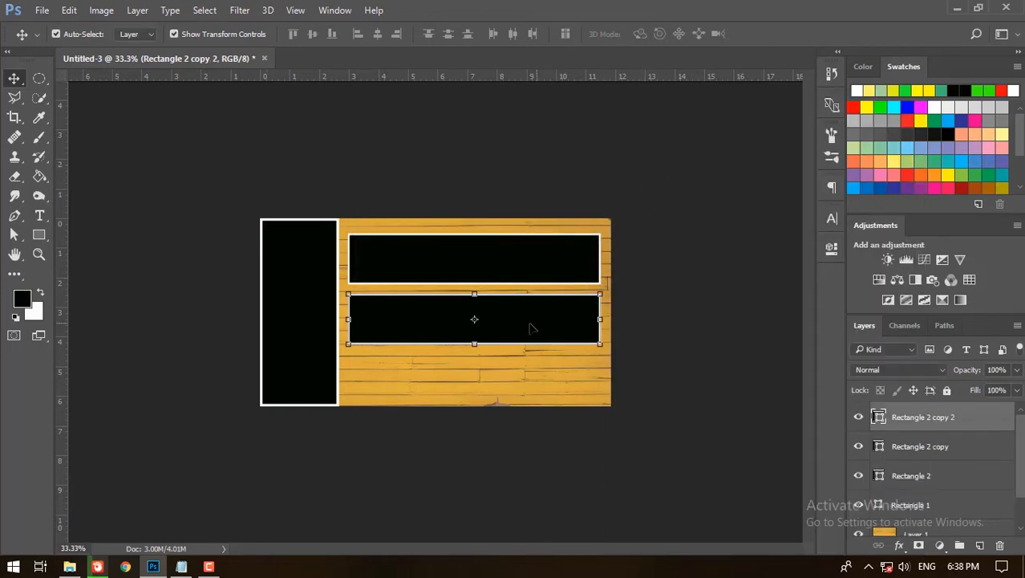
drag(530, 327, 523, 381)
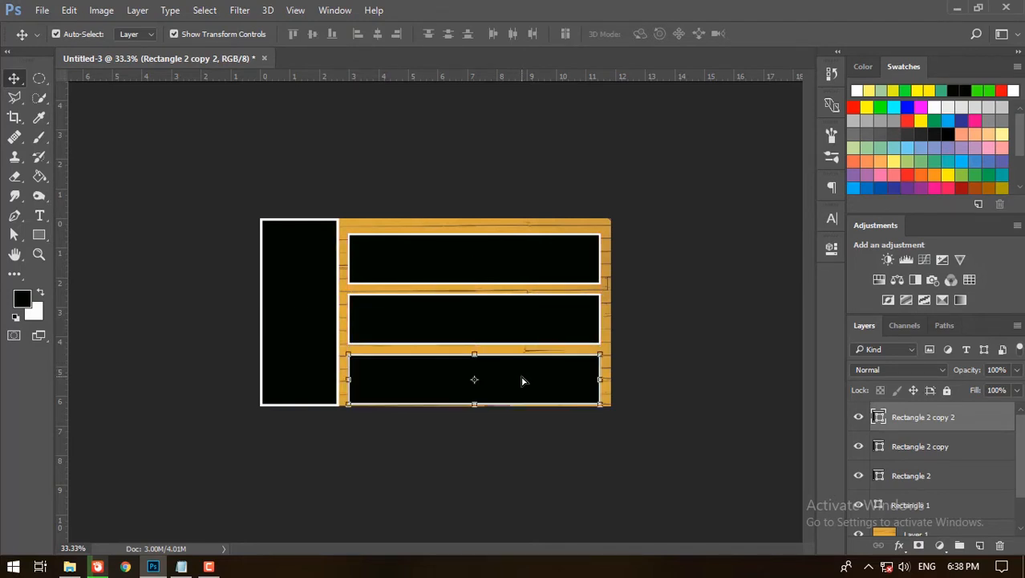
click(722, 293)
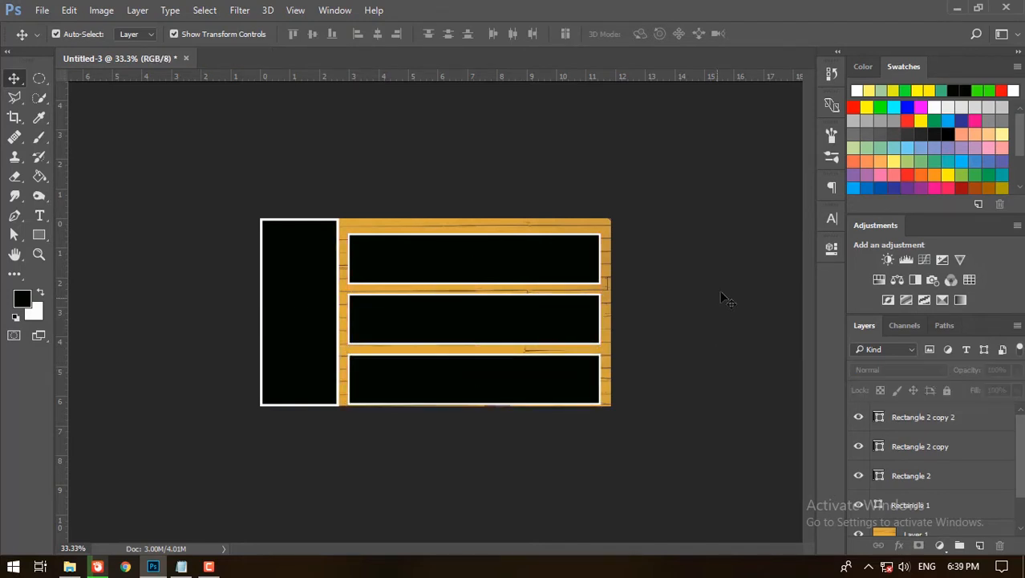
- Shift the top, middle and bottom bars slightly upward so they are evenly spaced over the wood background
click(896, 479)
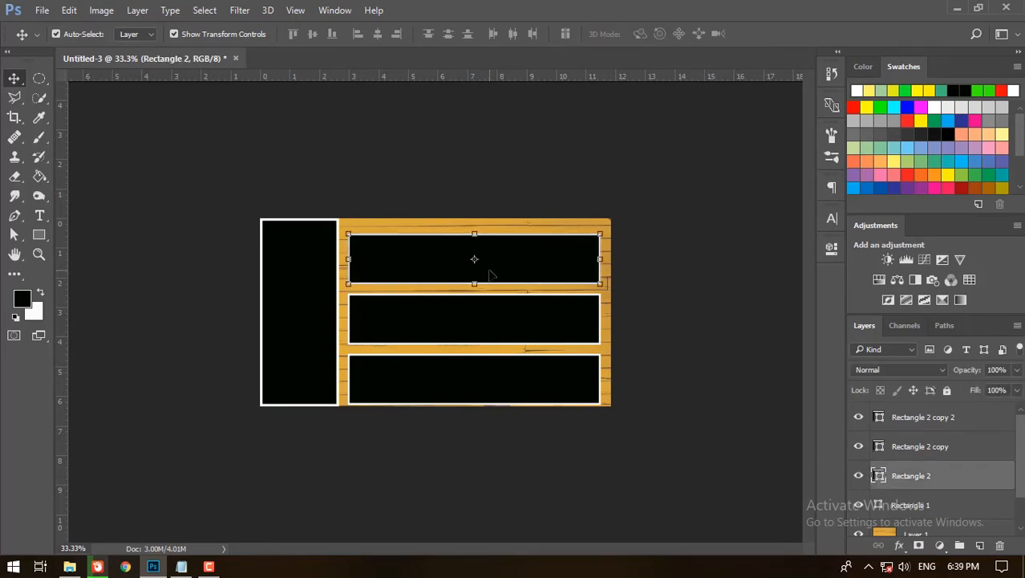
drag(492, 275, 487, 267)
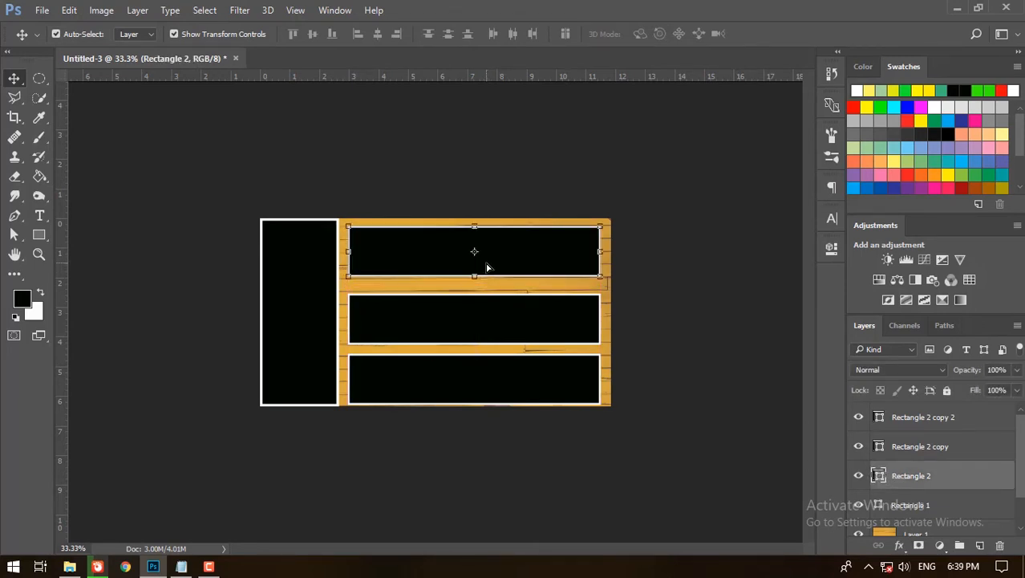
click(930, 448)
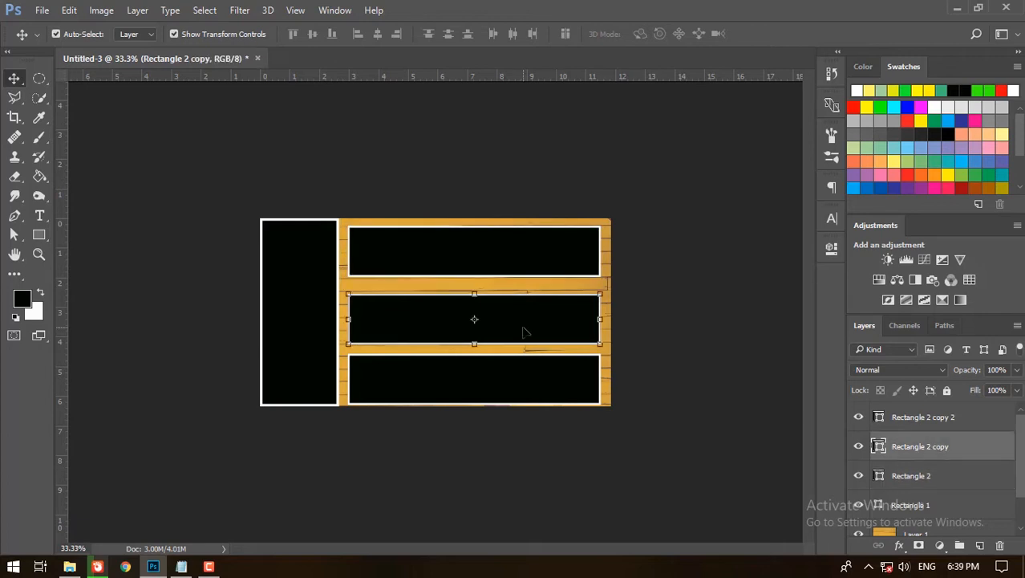
drag(526, 331, 524, 326)
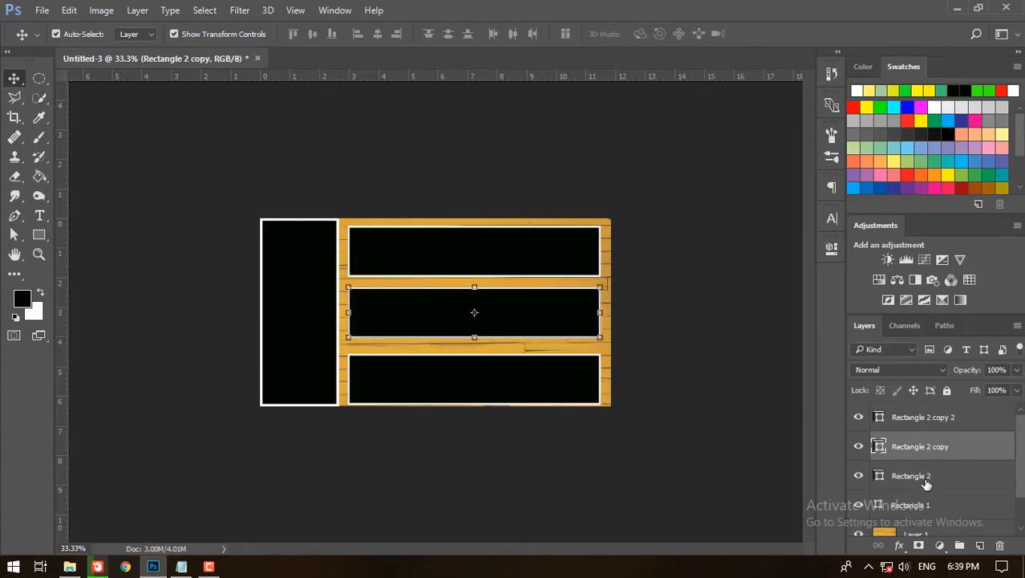
click(915, 418)
drag(519, 391, 522, 383)
click(622, 384)
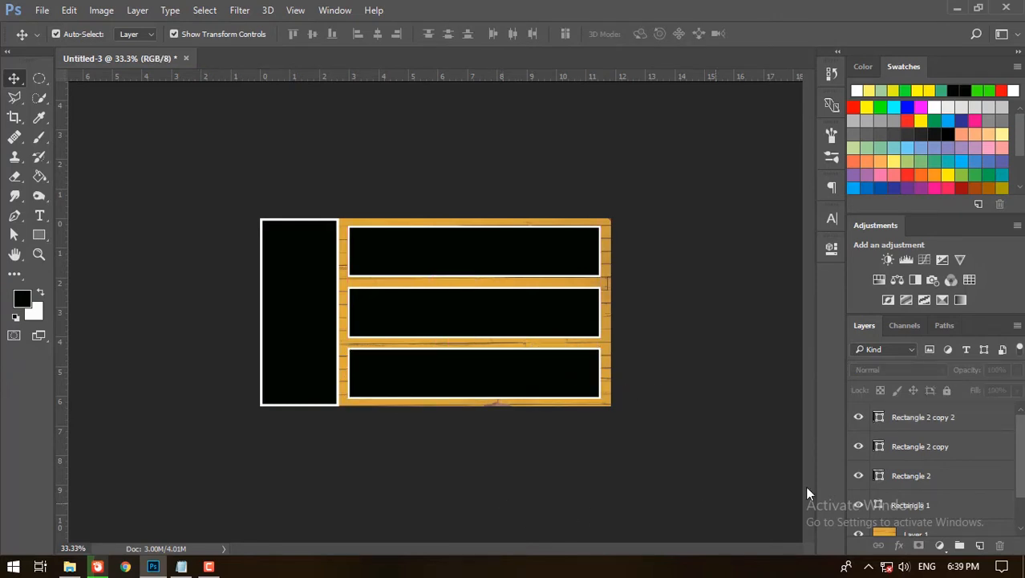
- Rename the top bar's layer to 1 and the middle bar's layer to 2
double_click(920, 473)
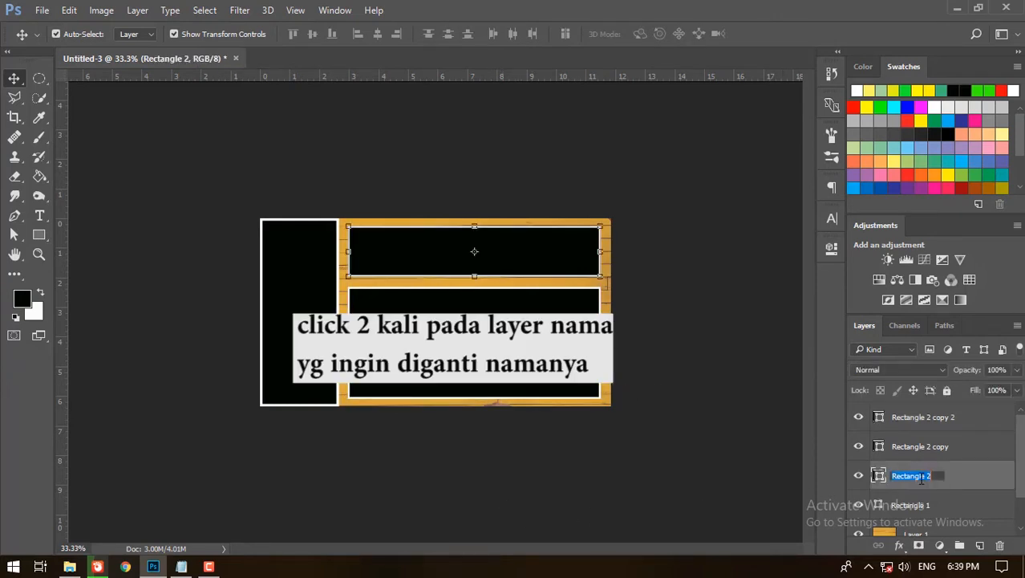
text(1)
key(Return)
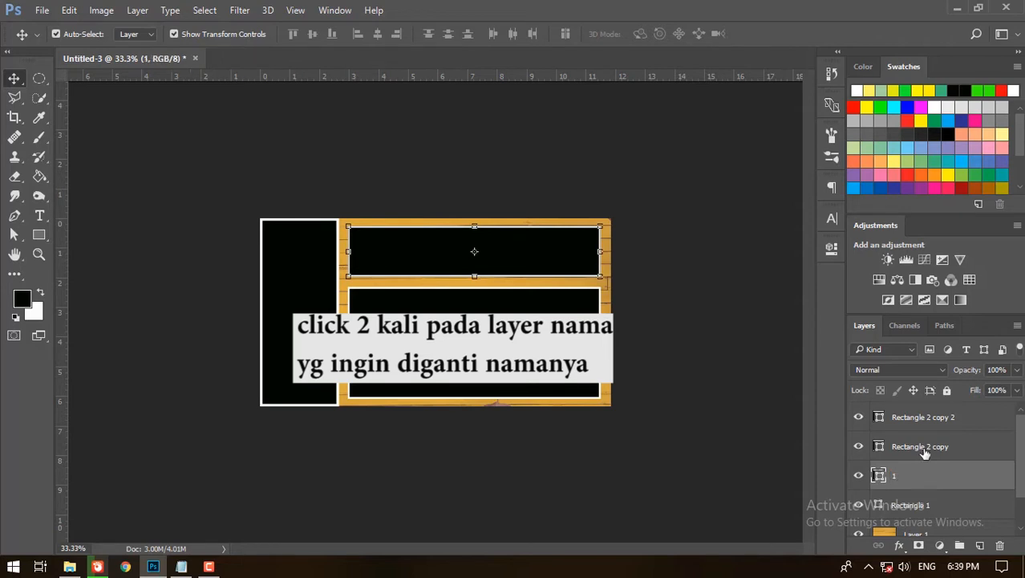
double_click(923, 447)
text(2)
key(Return)
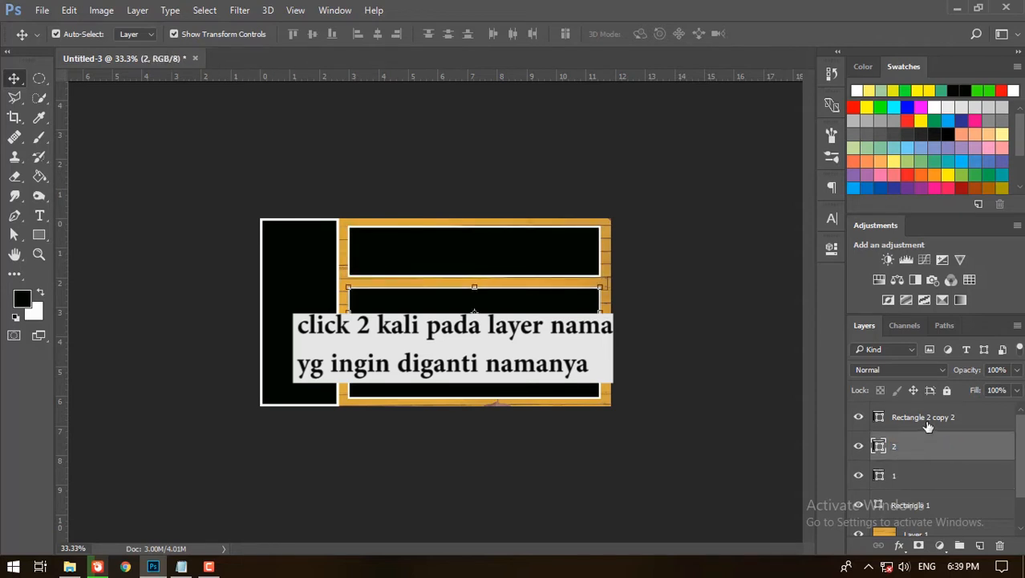
- Rename the bottom bar's layer to 3
double_click(922, 417)
text(3)
click(772, 425)
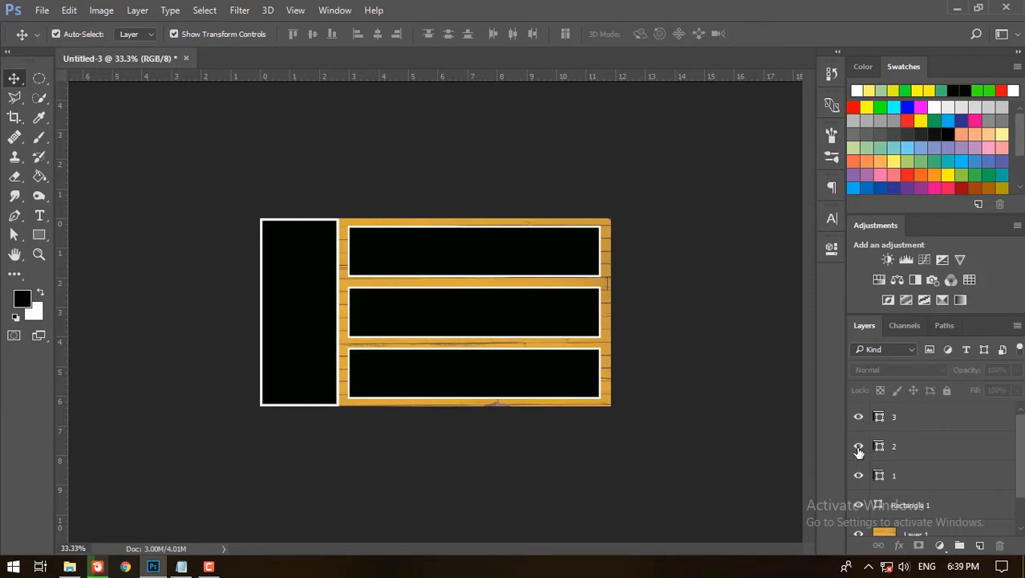
- Place the asparagus-1307604_1280 photo from the menu folder above layer 1, scaled to about 7.35% over the top bar's right part
click(860, 477)
click(860, 479)
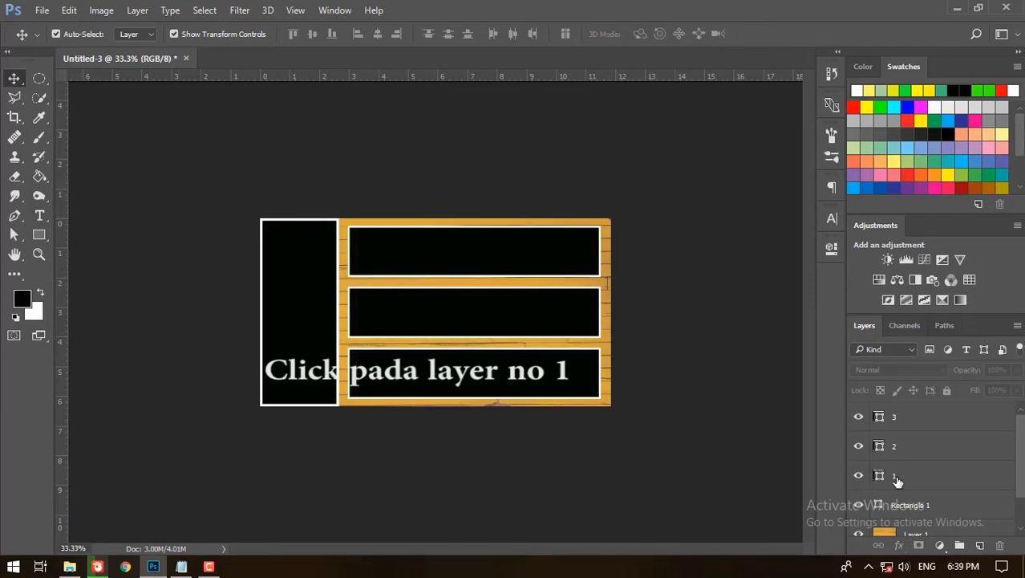
click(897, 480)
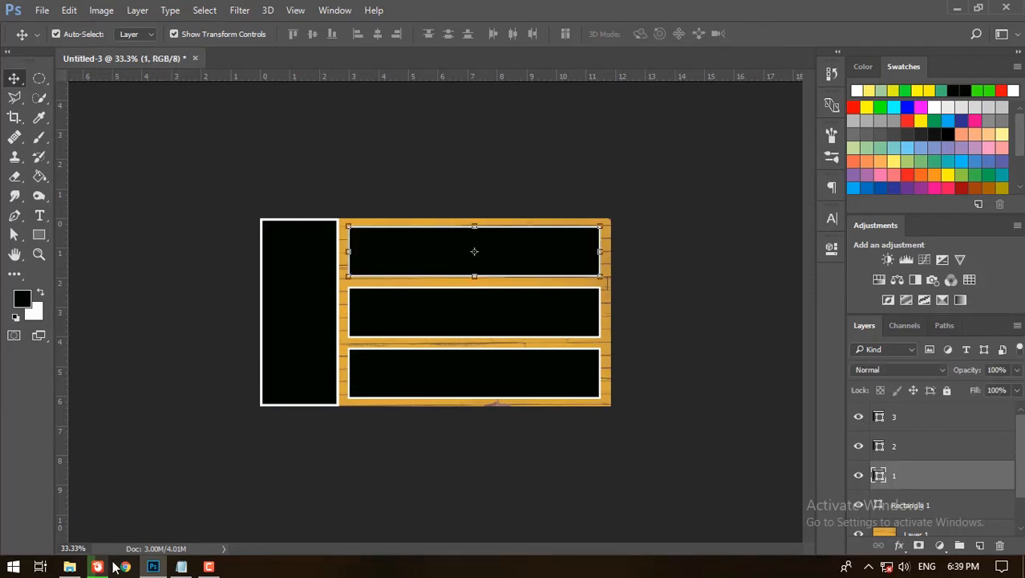
click(71, 567)
double_click(237, 169)
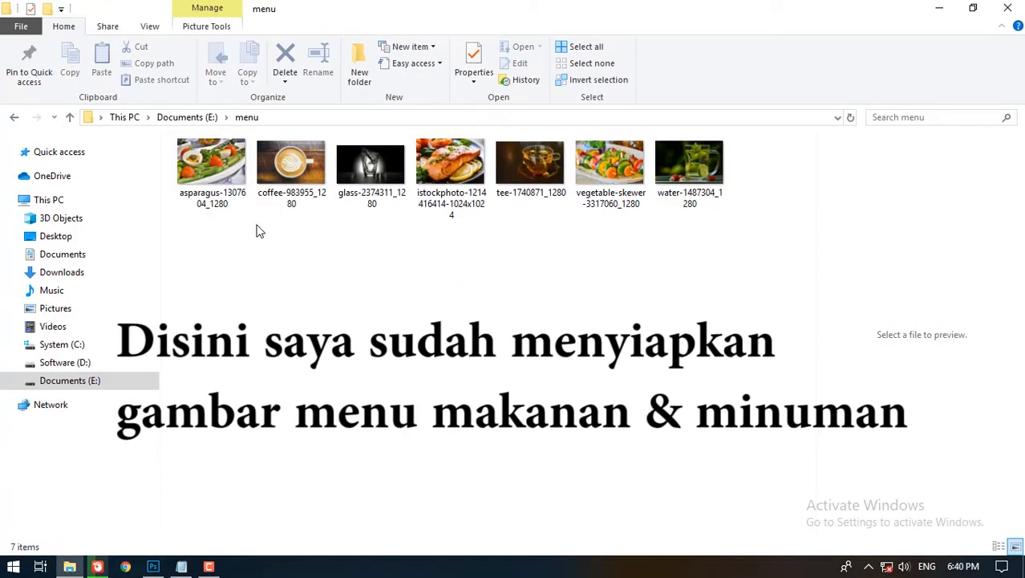
drag(224, 178, 530, 258)
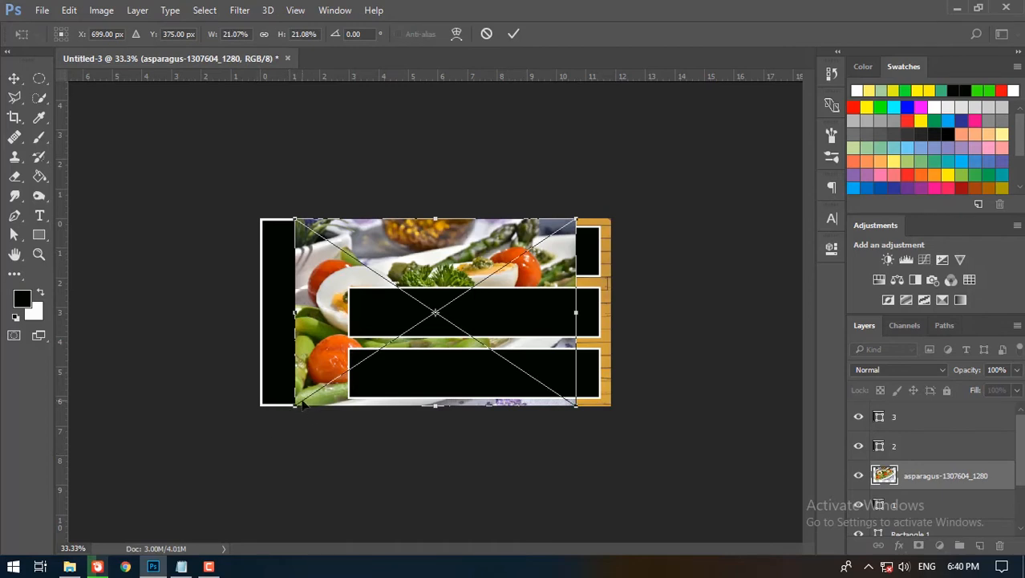
drag(296, 405, 478, 282)
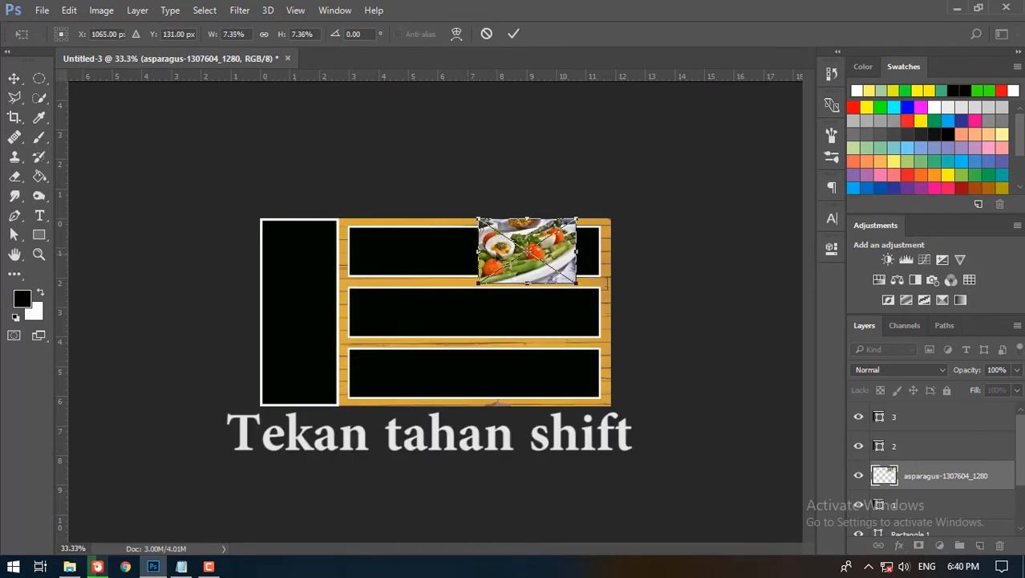
drag(526, 233, 539, 236)
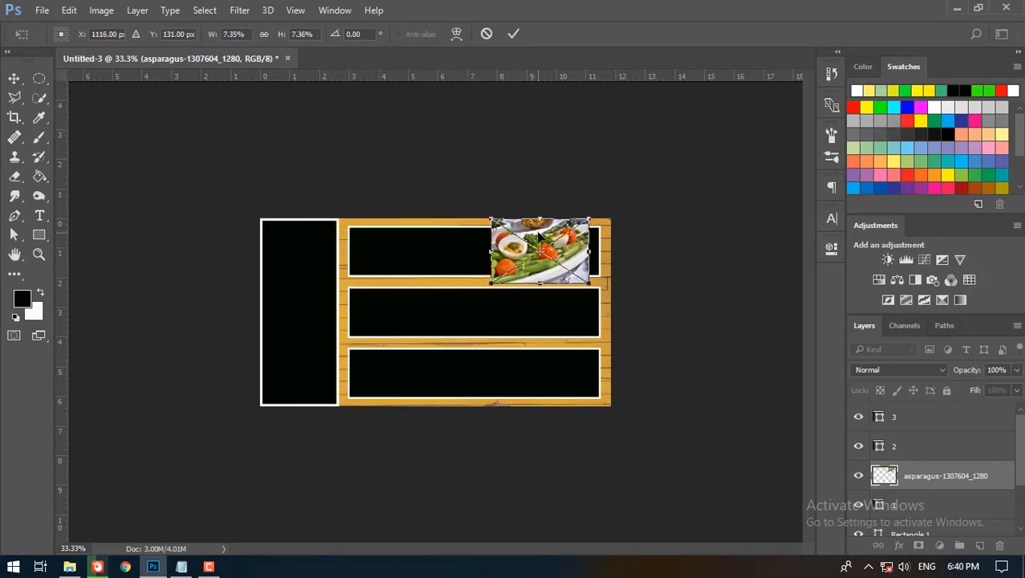
click(514, 35)
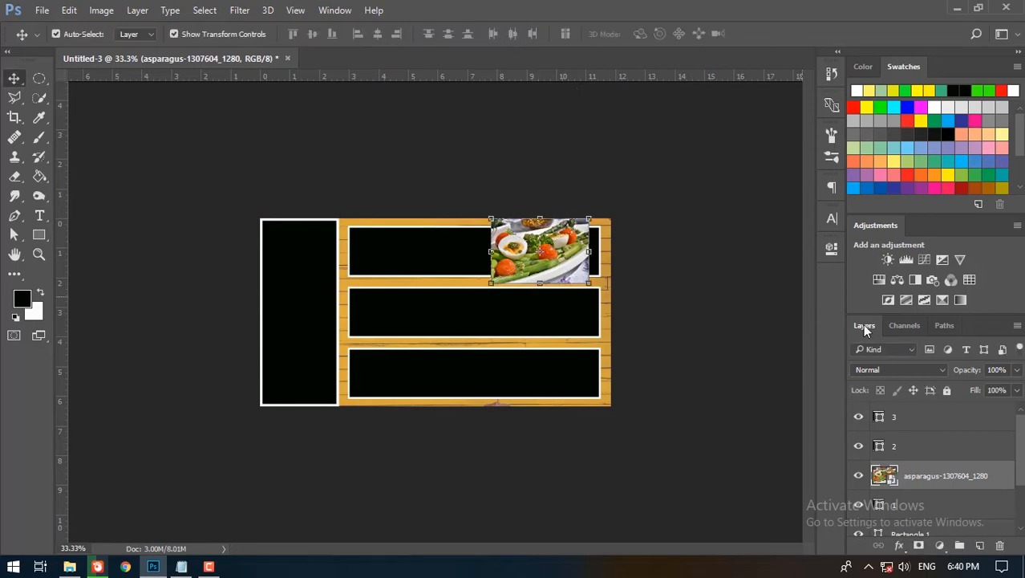
- Clip the asparagus photo to the top bar and resize it to about 6.8% by 4.8% inside the bar's right end
right_click(920, 479)
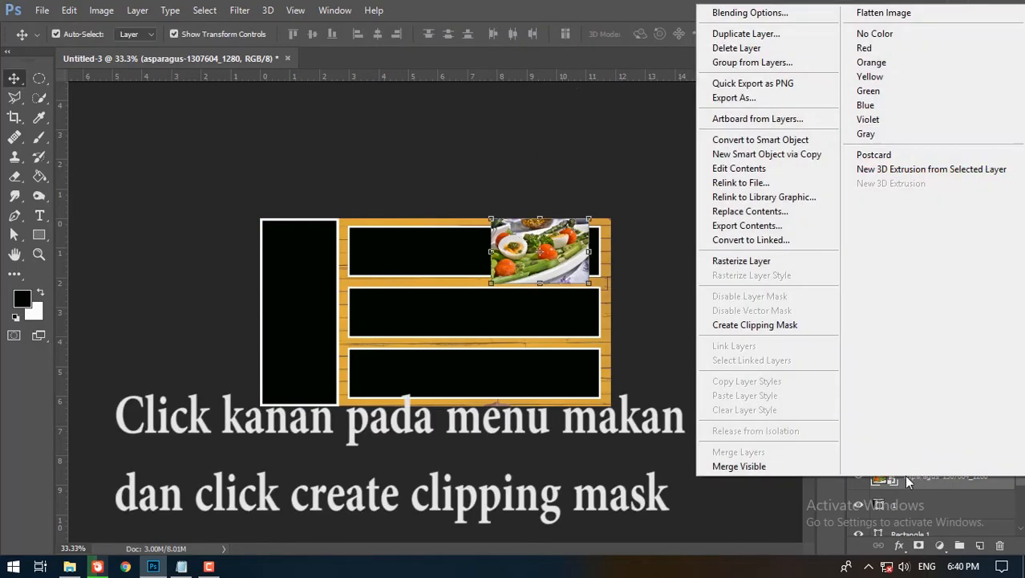
click(796, 325)
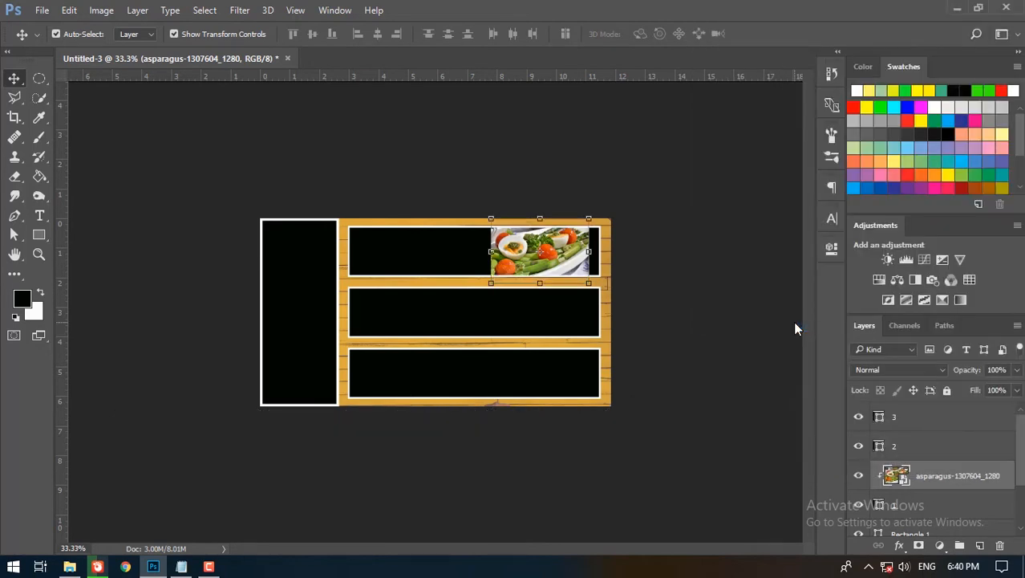
drag(492, 218, 509, 230)
drag(511, 281, 501, 251)
drag(589, 251, 596, 251)
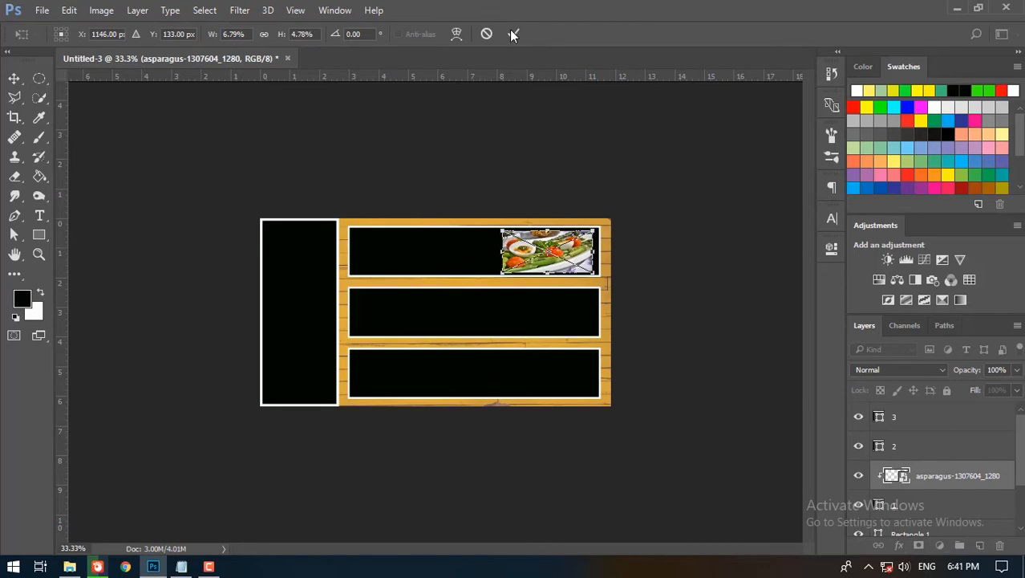
click(514, 34)
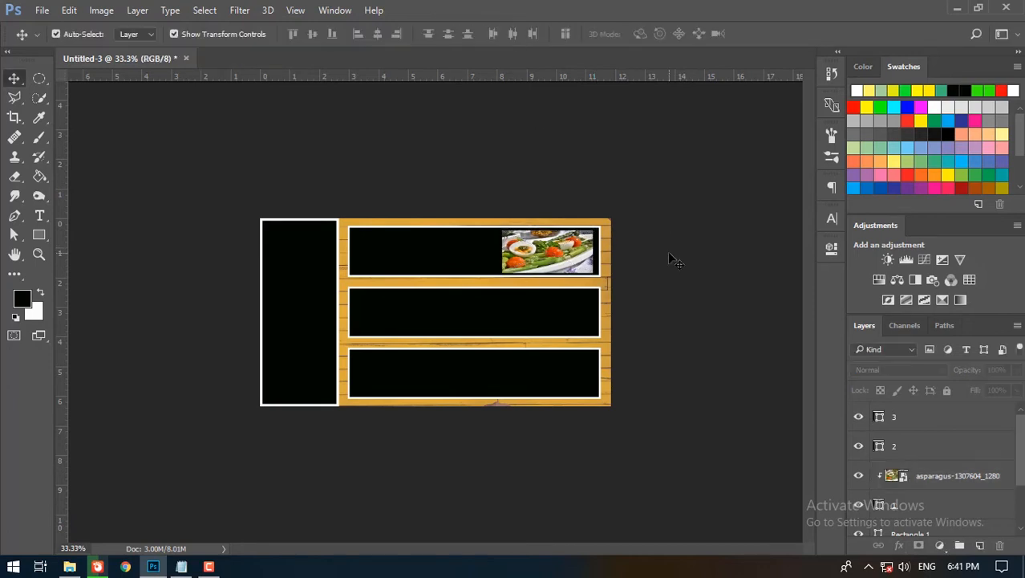
- Place the istockphoto salmon picture from the menu folder above layer 2, scaled to about 45% over the middle bar's left part
click(896, 450)
click(860, 447)
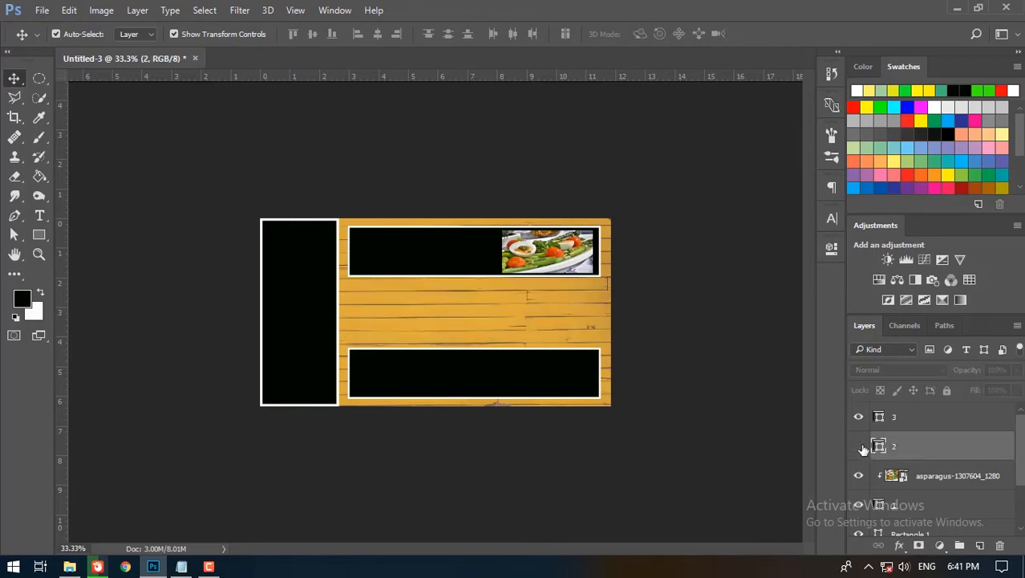
click(860, 446)
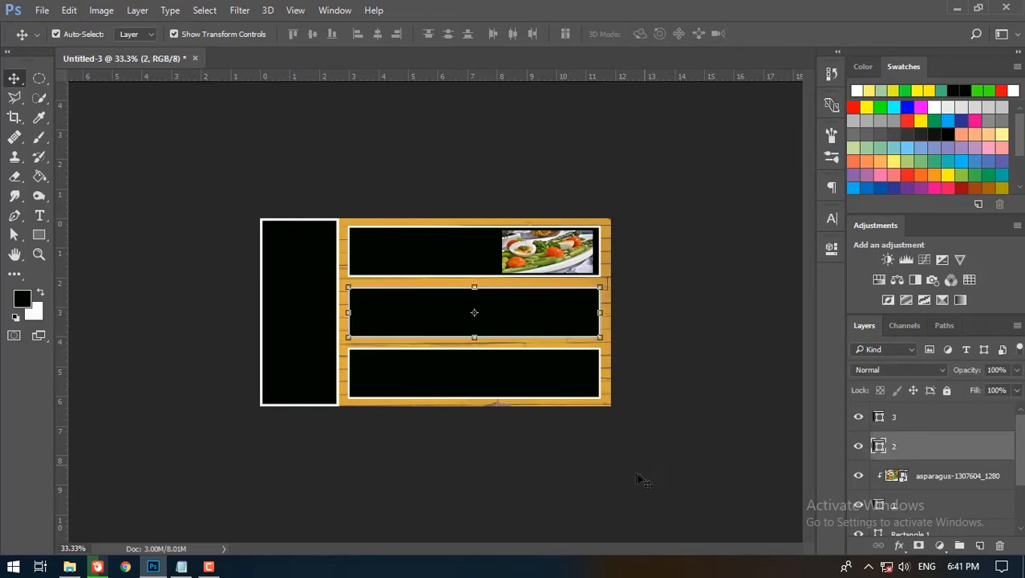
click(69, 567)
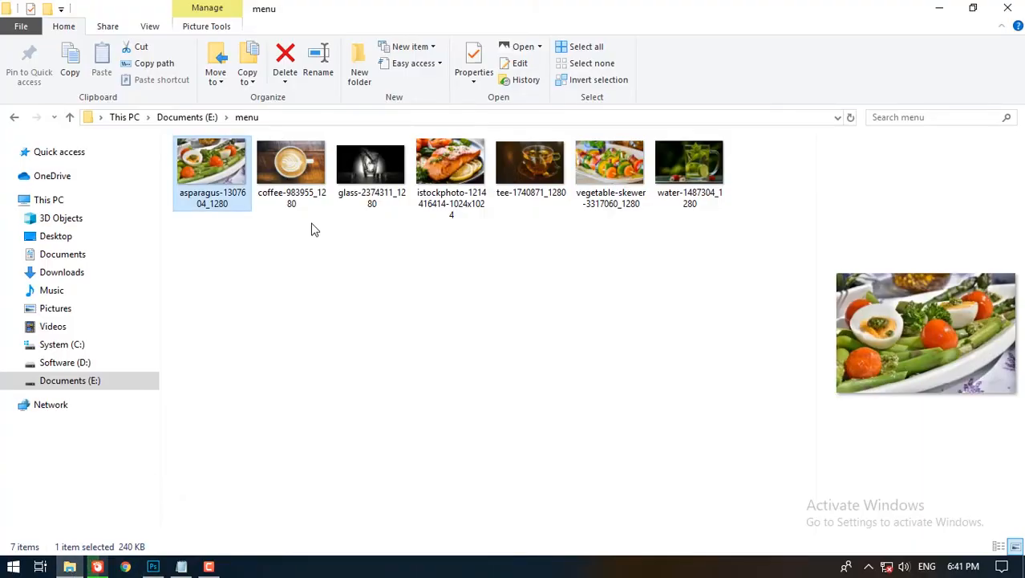
click(451, 176)
drag(450, 176, 478, 319)
drag(308, 397, 390, 337)
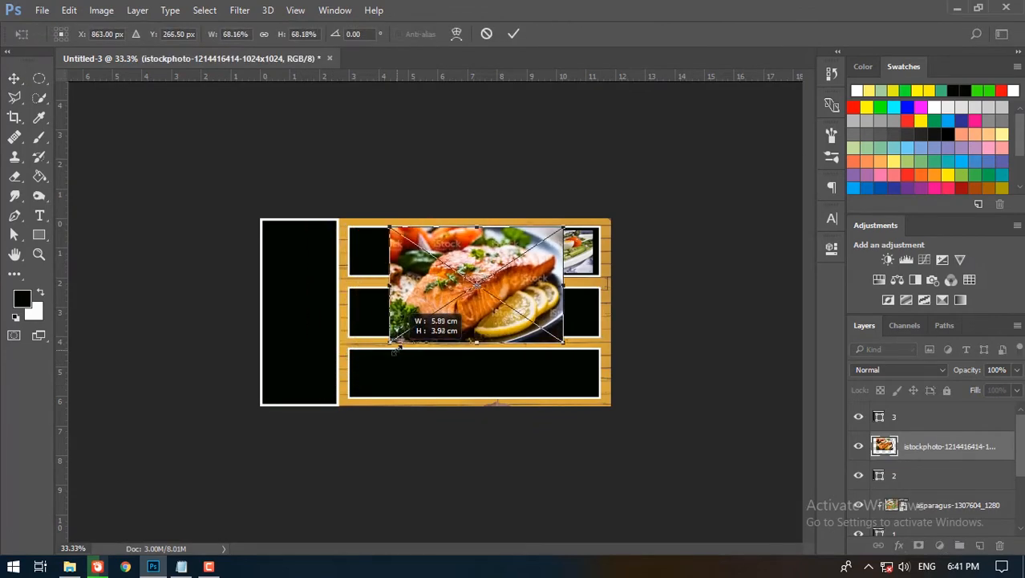
drag(389, 227, 441, 276)
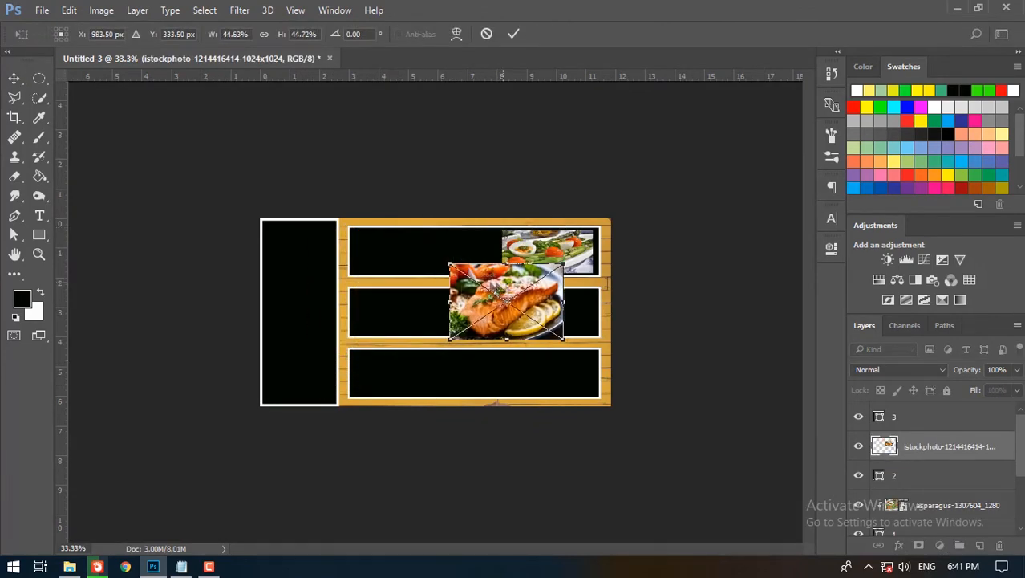
drag(506, 285, 415, 294)
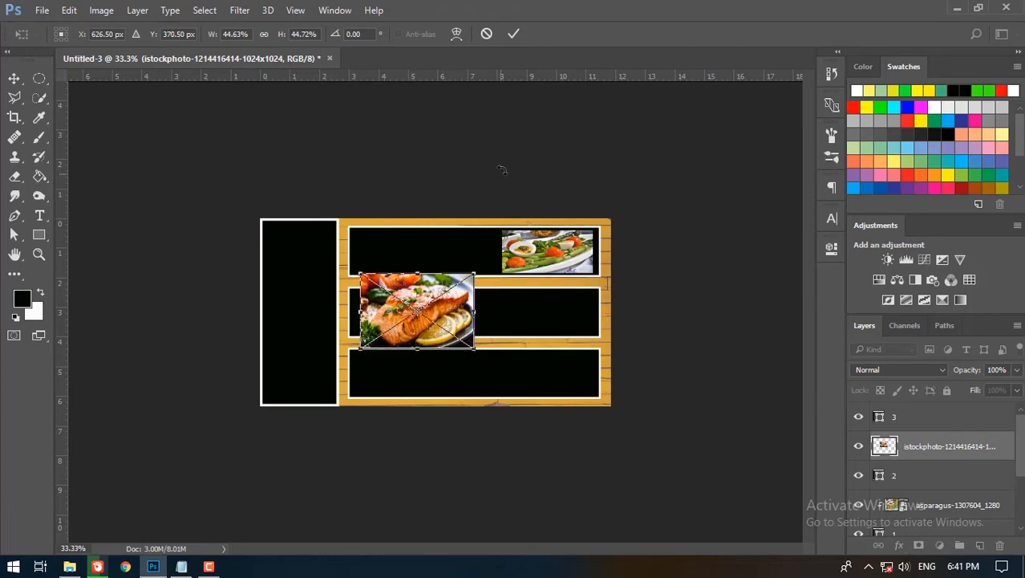
click(513, 34)
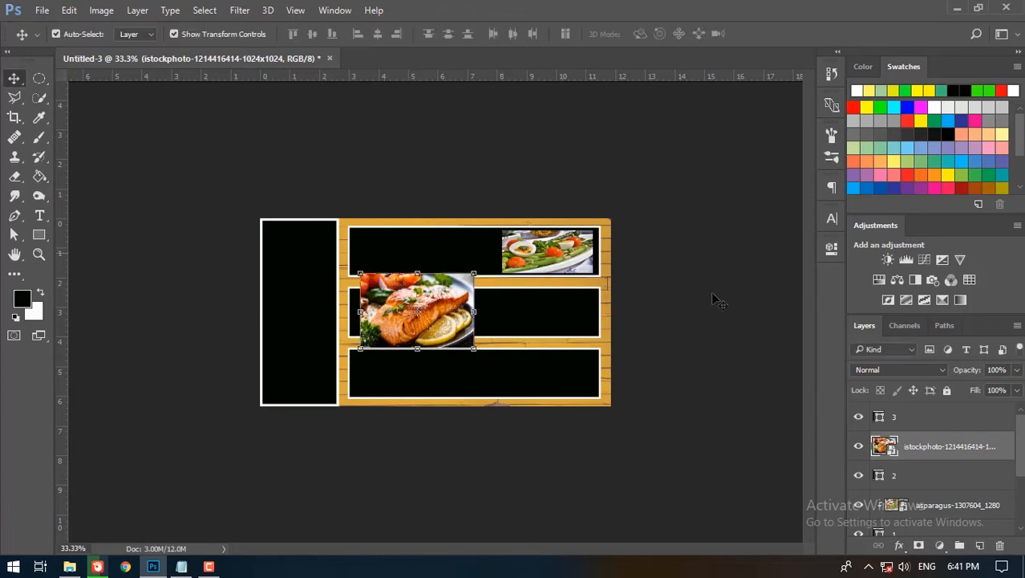
- Clip the salmon photo to the middle bar and resize it to about 34% by 25% inside the bar's left end
right_click(908, 454)
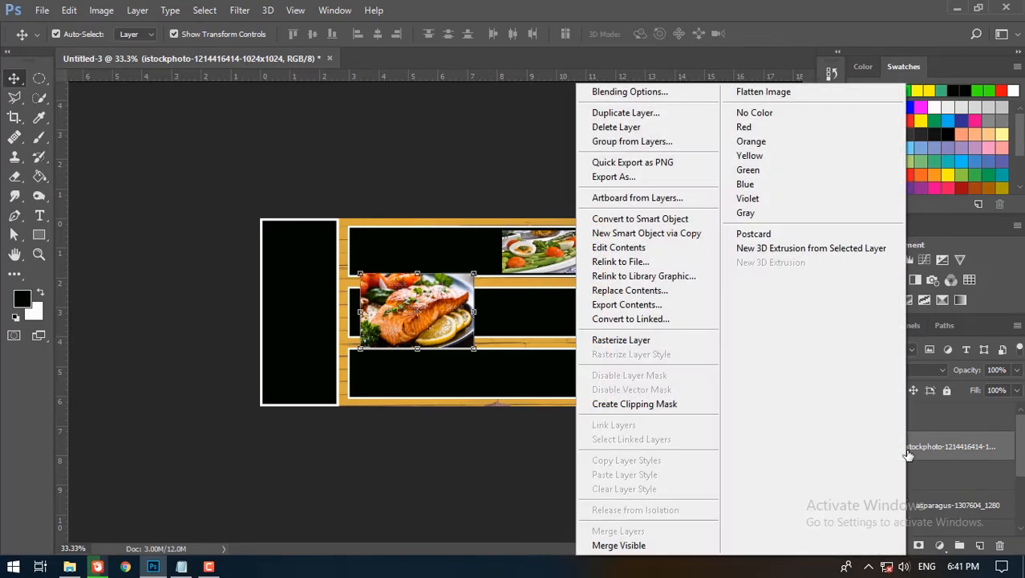
click(651, 405)
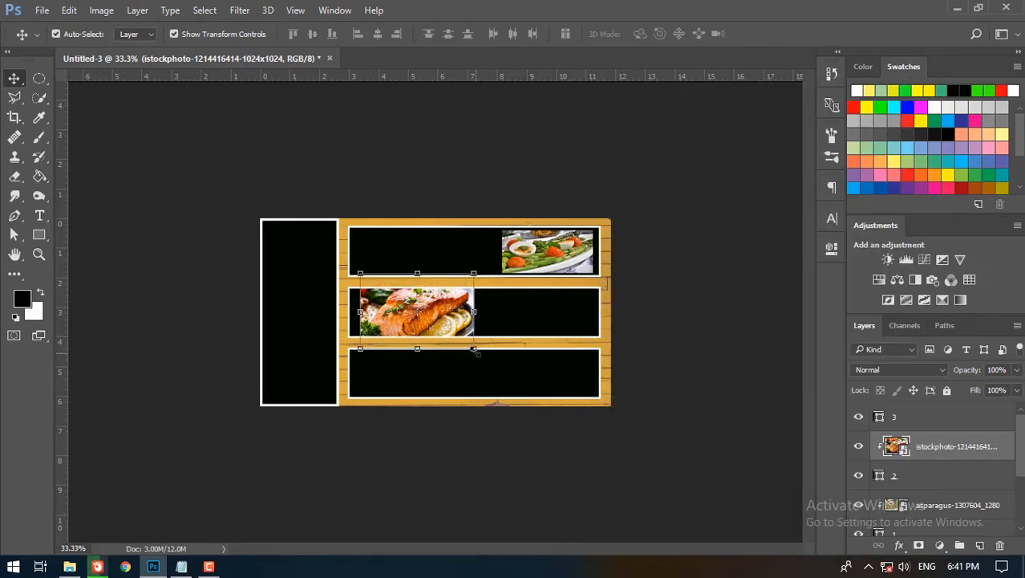
drag(475, 350, 432, 302)
drag(361, 312, 355, 312)
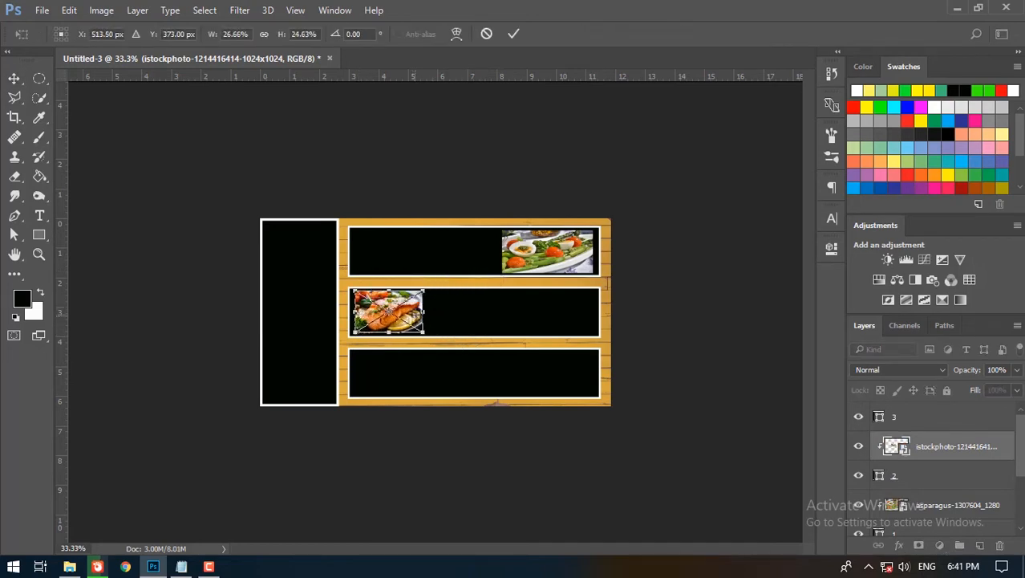
drag(424, 315, 443, 320)
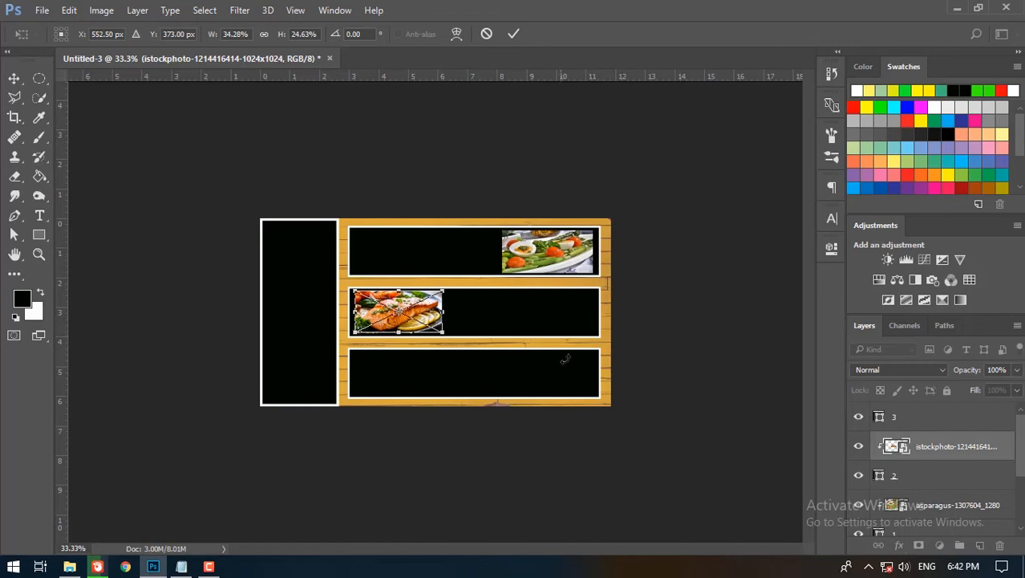
click(514, 34)
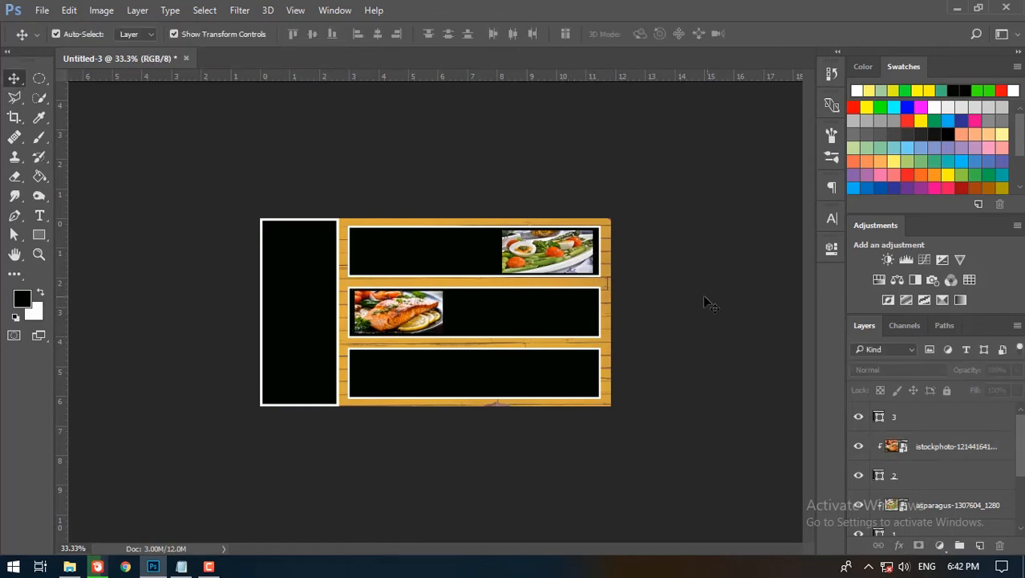
- Place the vegetable-skewer-3317060_1280 photo above layer 3, scaled to about 7.8% over the bottom bar's right part
click(898, 423)
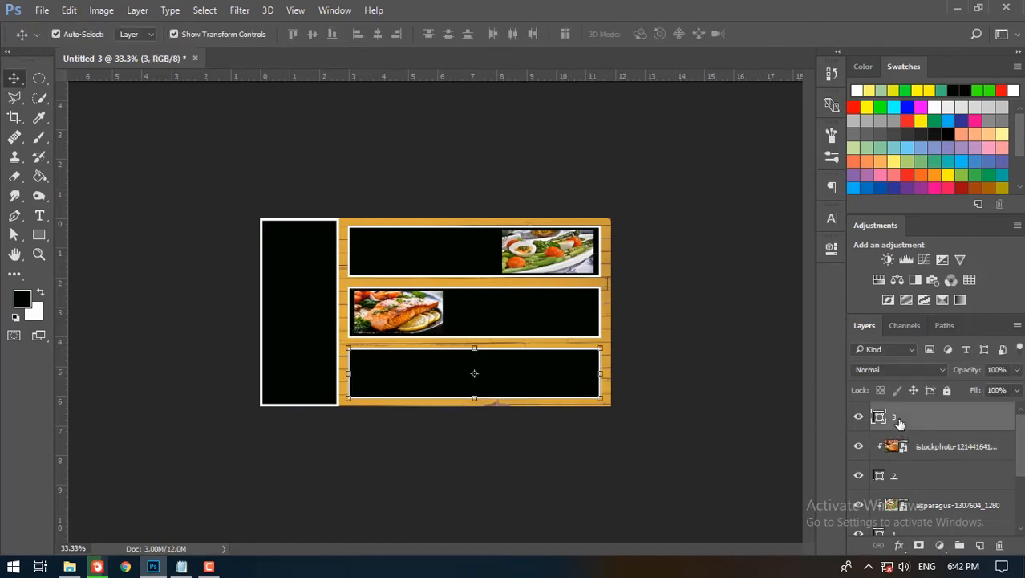
click(859, 418)
click(859, 417)
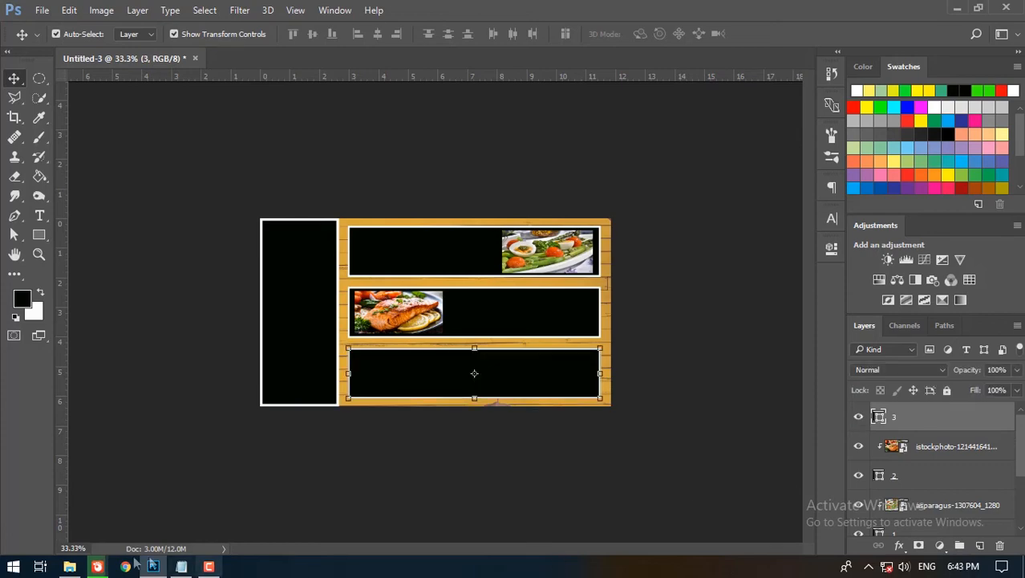
key(alt+Tab)
drag(608, 173, 516, 379)
drag(289, 218, 489, 326)
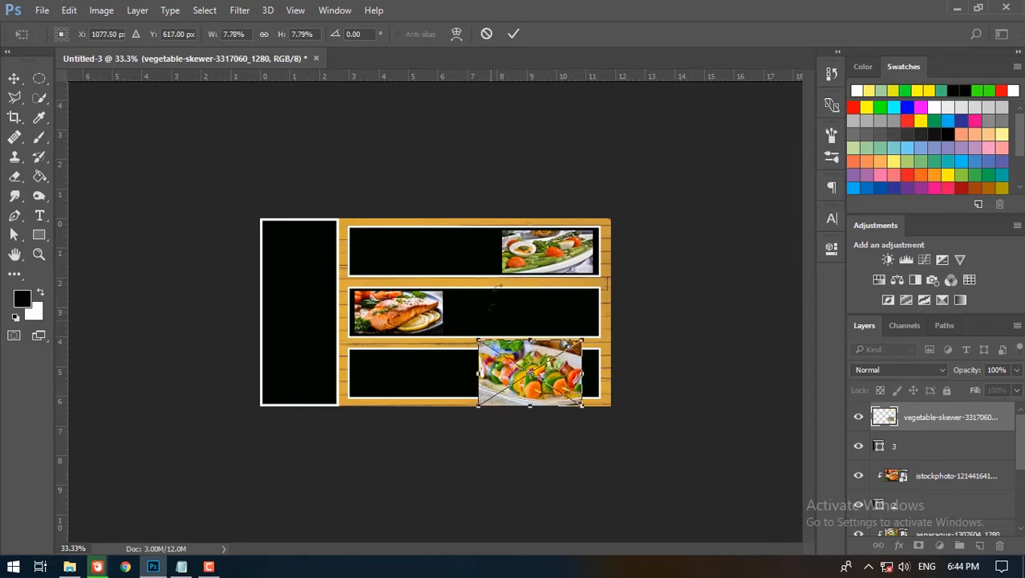
click(513, 33)
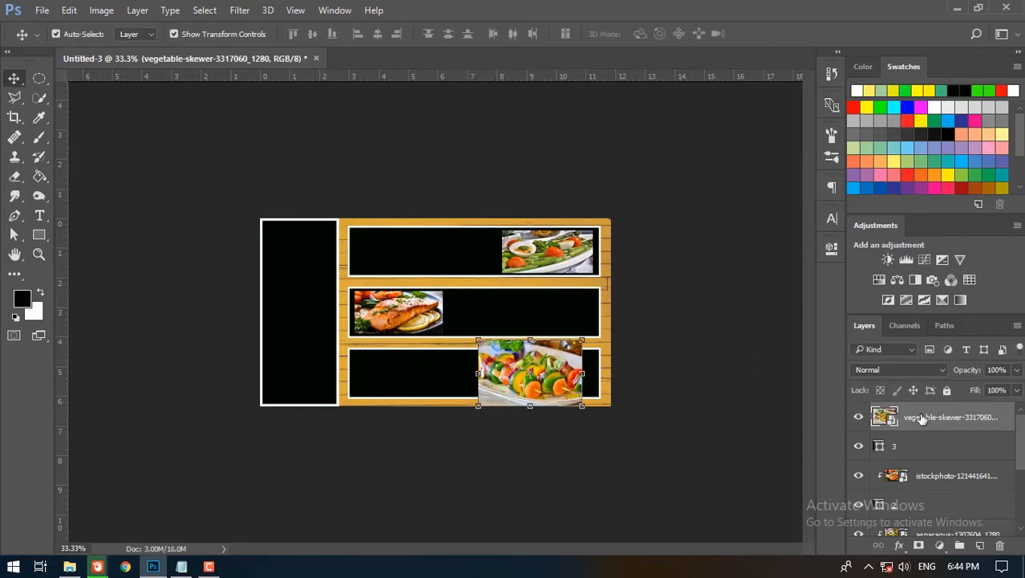
- Clip the vegetable skewer photo to the bottom bar and fit it inside the bar's right end, aligned with the asparagus photo
right_click(921, 418)
click(674, 406)
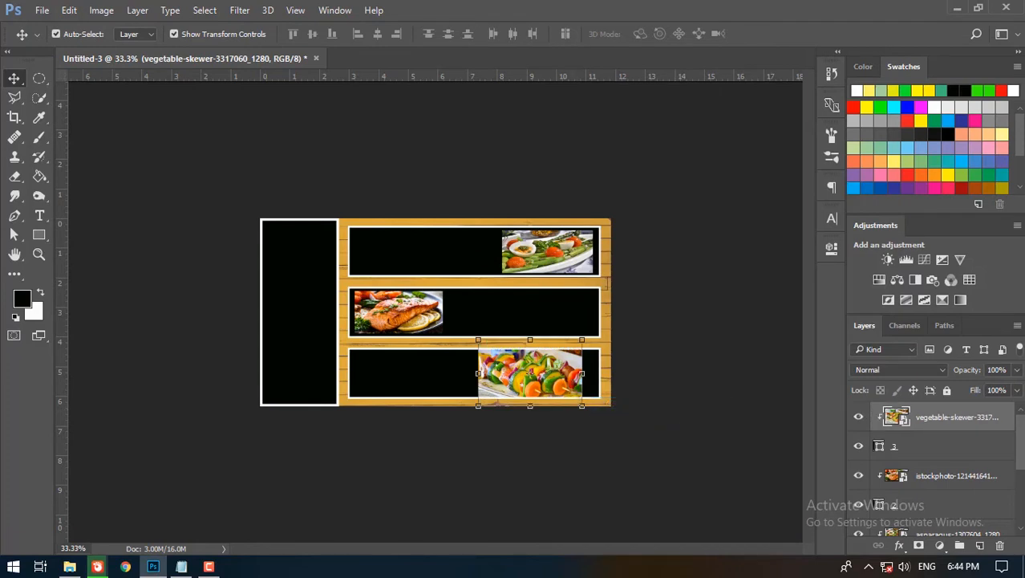
drag(555, 373, 566, 373)
drag(490, 406, 508, 392)
mouse_move(507, 340)
mouse_down()
mouse_move(516, 364)
mouse_move(516, 347)
mouse_move(502, 353)
mouse_up()
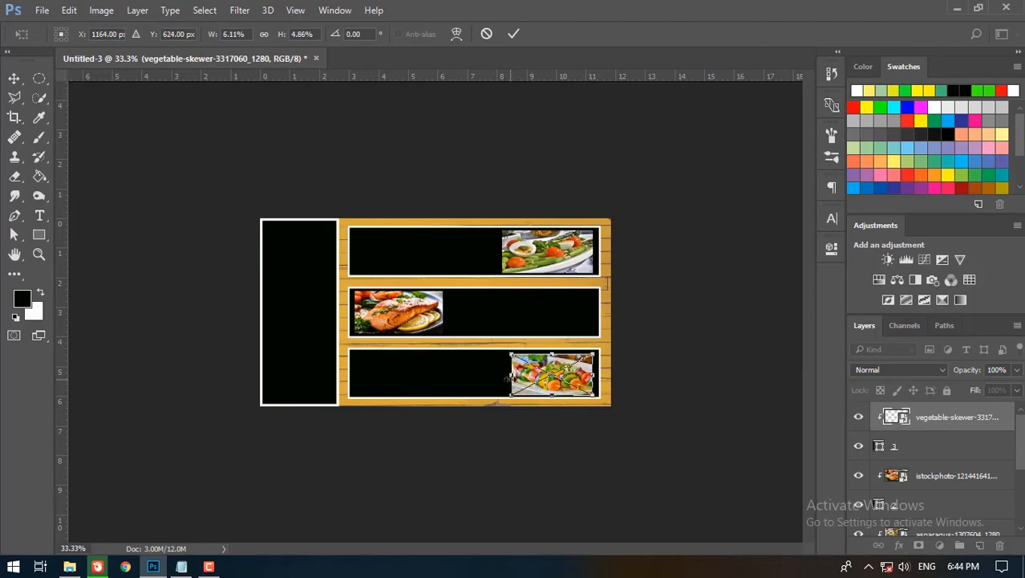
click(514, 34)
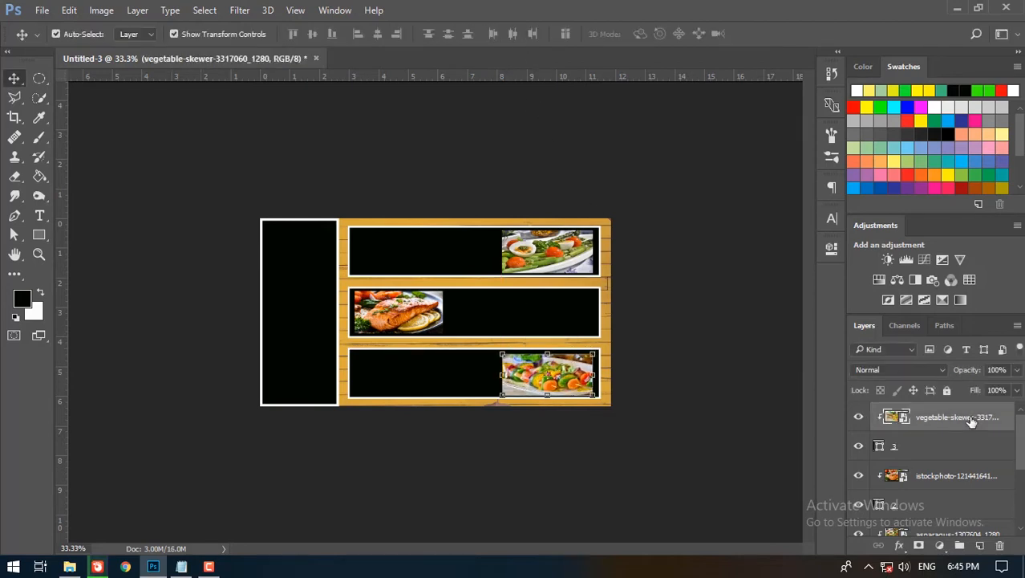
- Draw a black circle about 192 px in diameter in the upper part of the vertical panel and set its stroke color to white
click(41, 234)
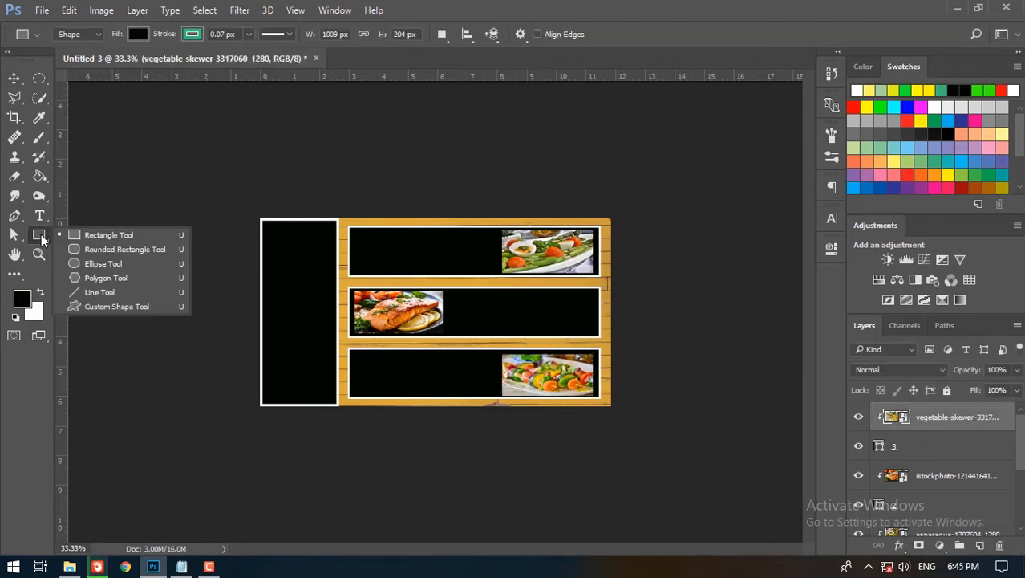
click(97, 264)
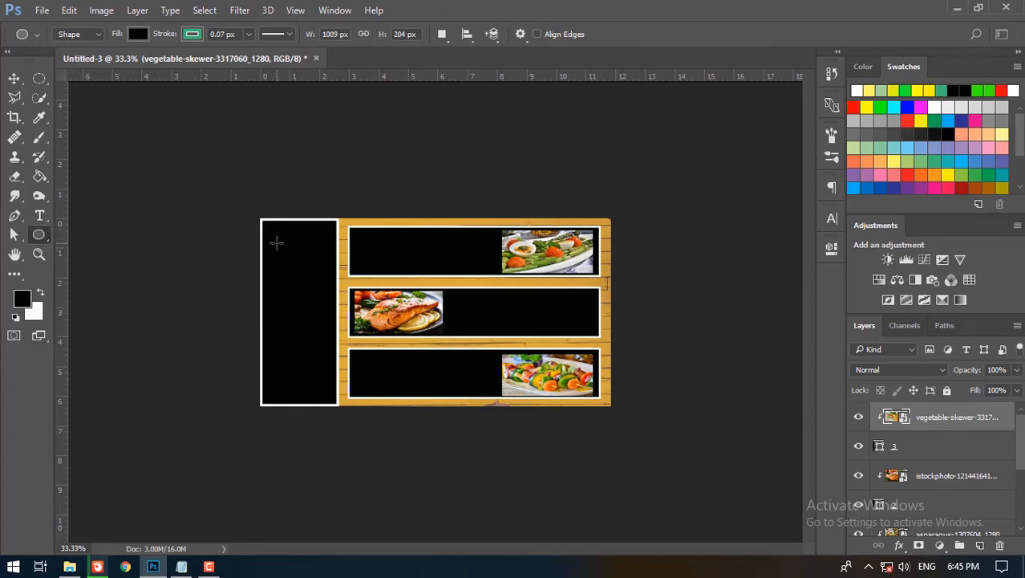
drag(276, 243, 317, 305)
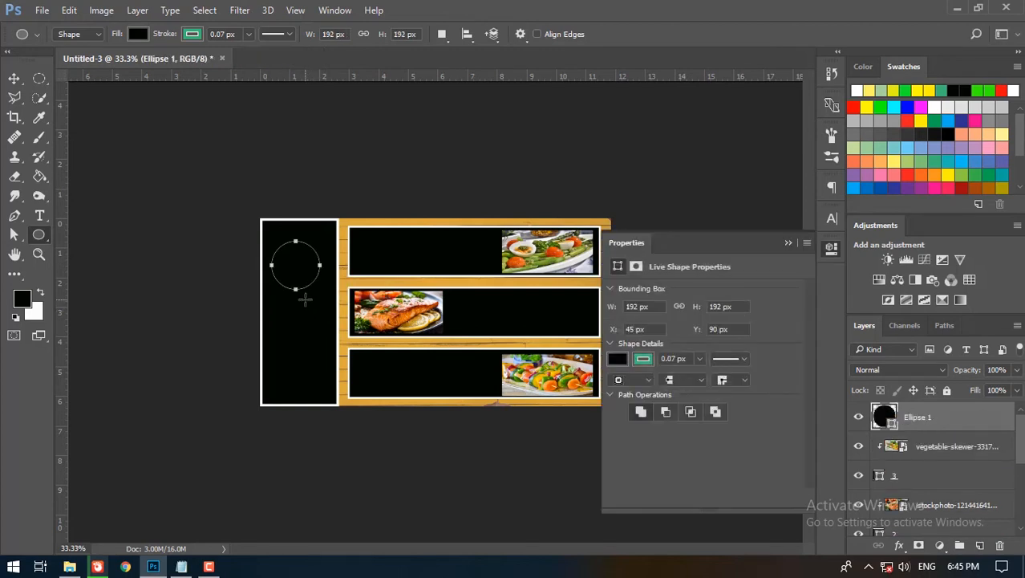
click(197, 34)
click(120, 113)
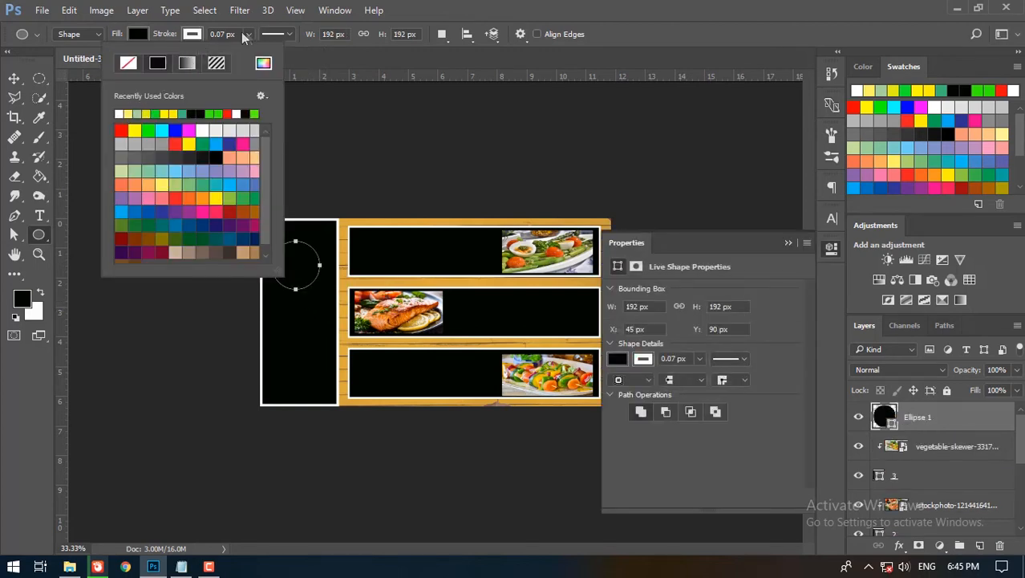
- Set the circle's stroke width to 4.68 px and move it to X 62 px, Y 48 px in the vertical panel
click(248, 34)
drag(253, 52, 258, 55)
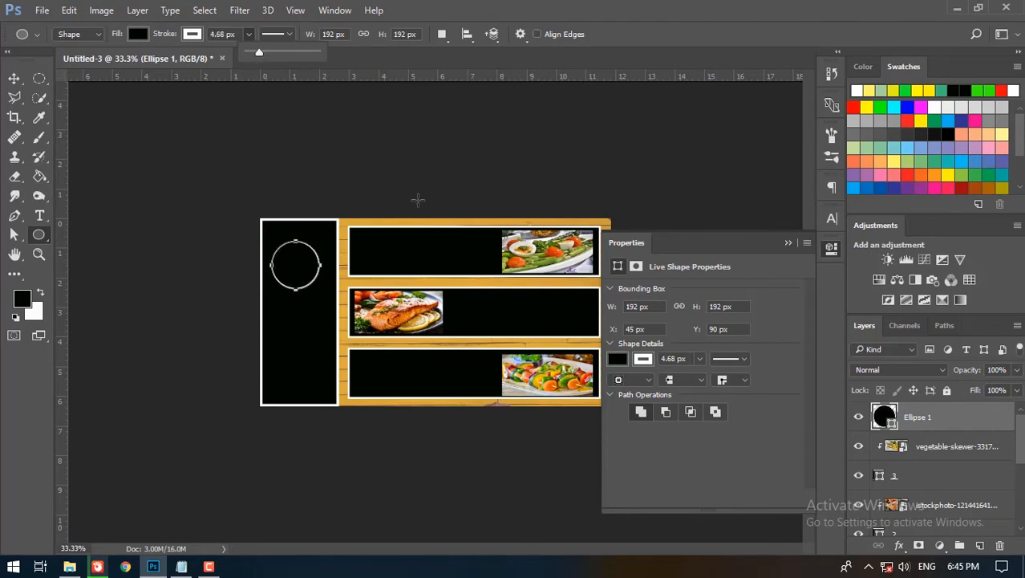
click(13, 78)
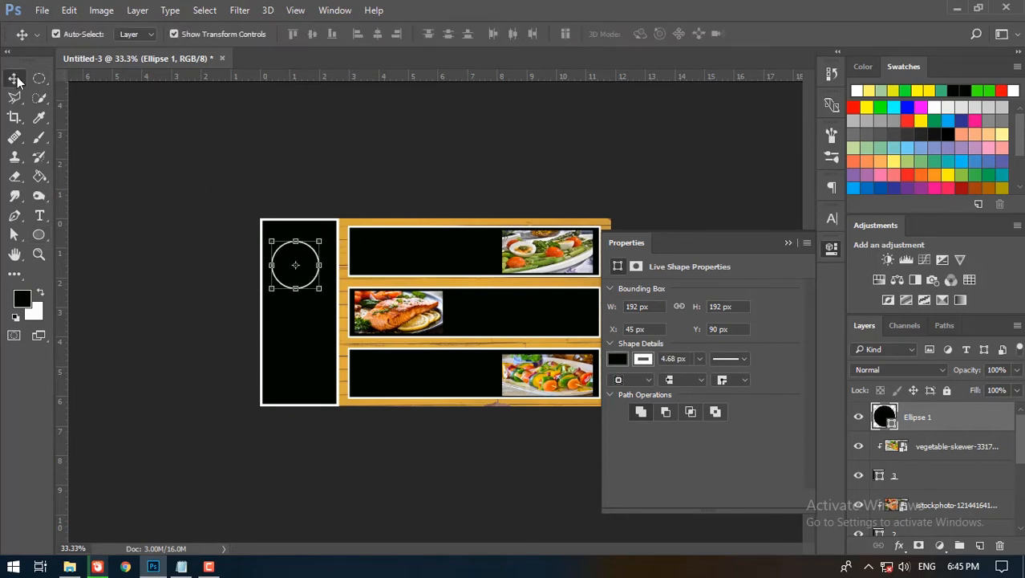
drag(305, 266, 304, 255)
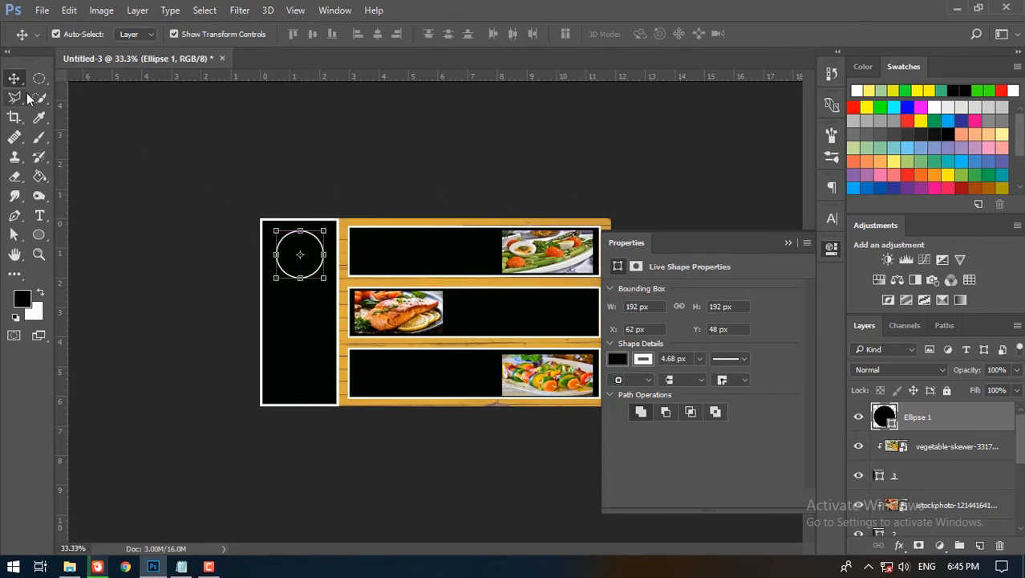
click(786, 244)
click(785, 245)
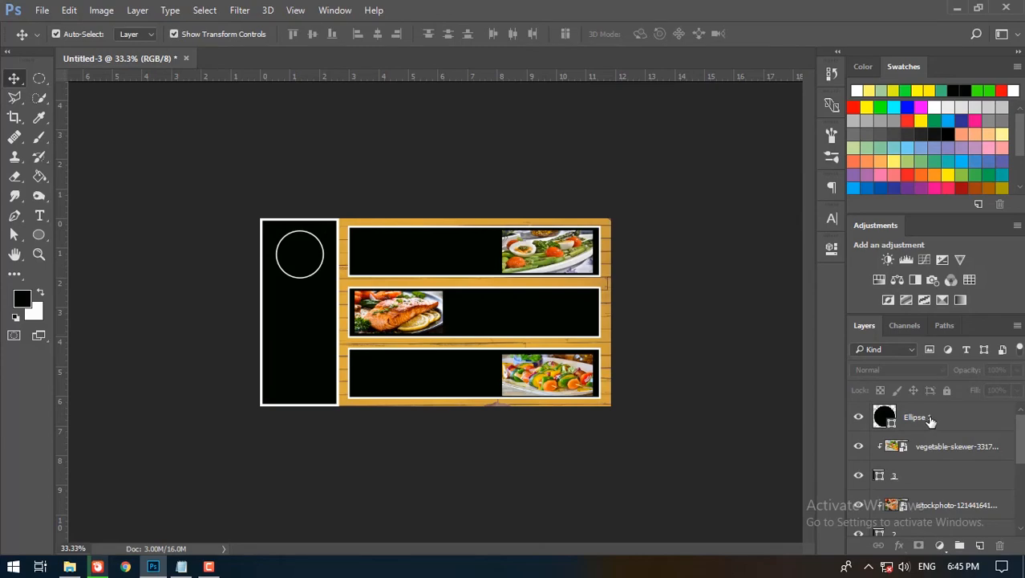
- Duplicate the Ellipse 1 circle and place the copy directly below it in the middle of the vertical panel
click(930, 420)
right_click(931, 420)
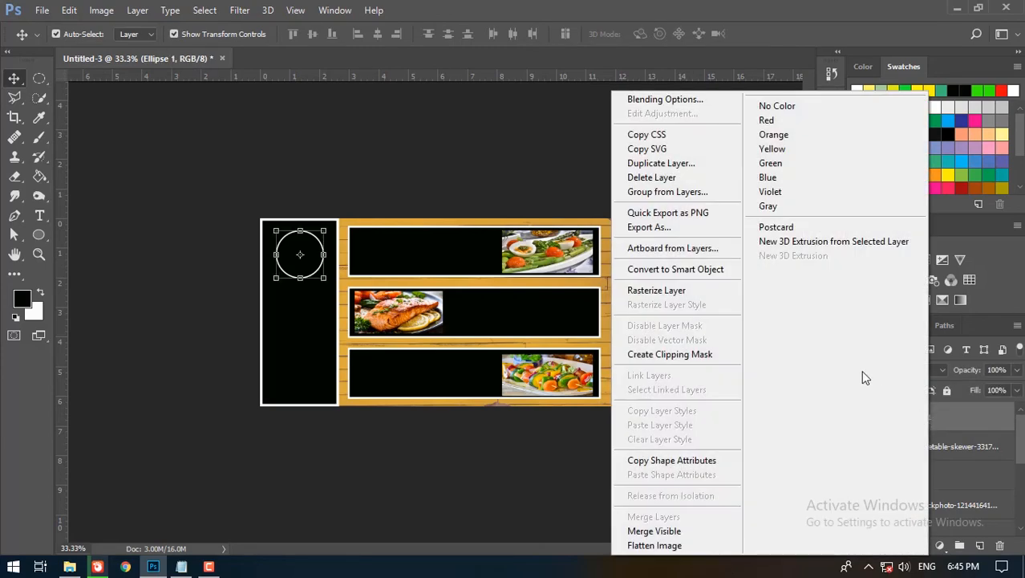
click(682, 163)
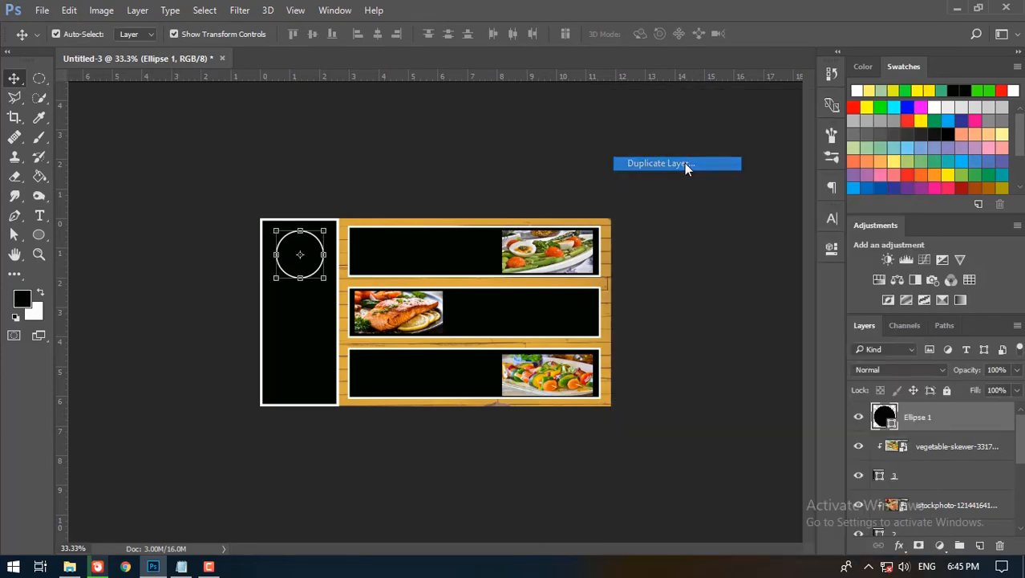
click(662, 165)
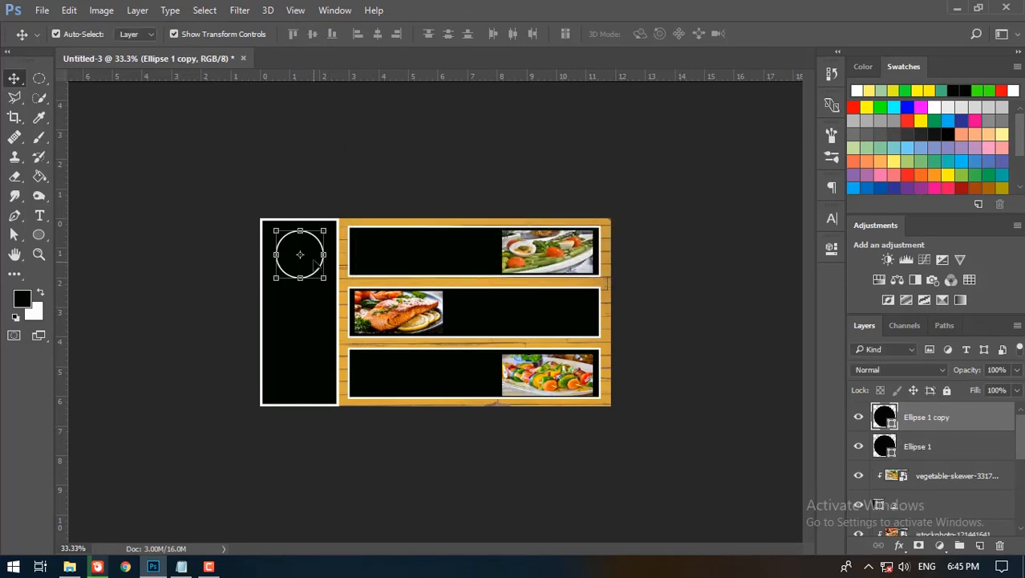
drag(315, 265, 314, 321)
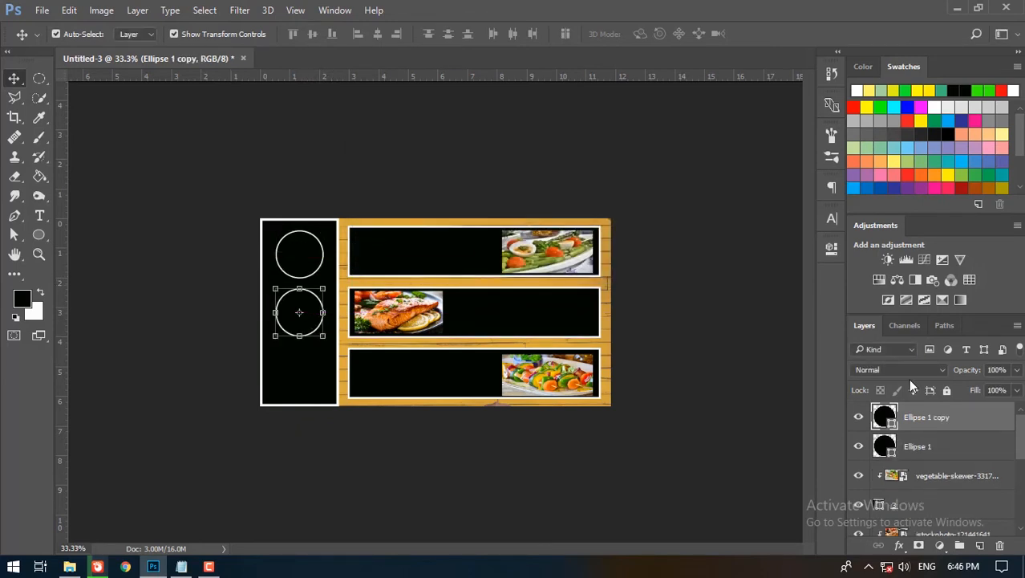
- Duplicate the middle circle and place the copy directly below it in the lower part of the vertical panel
right_click(926, 427)
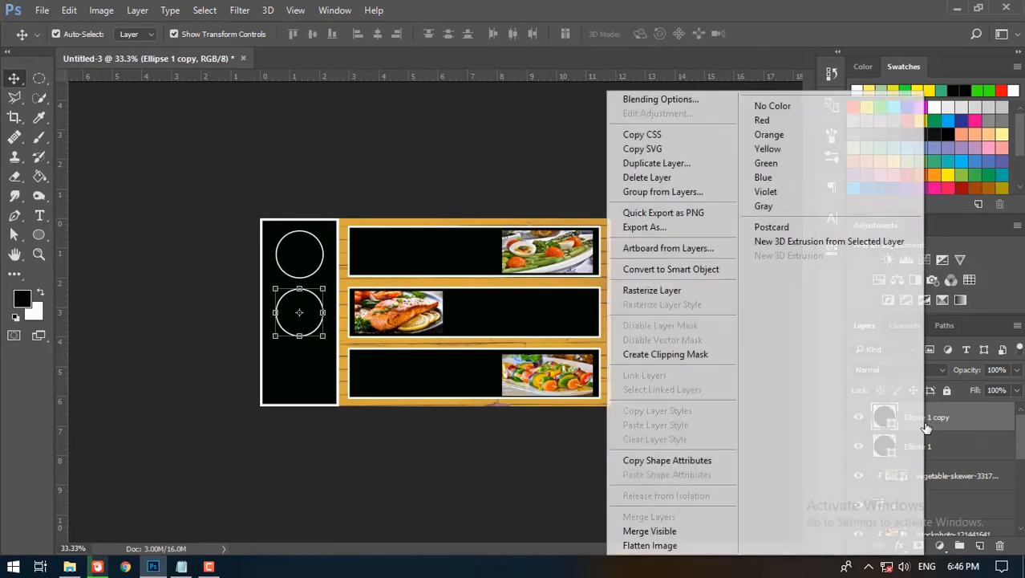
click(682, 164)
key(Return)
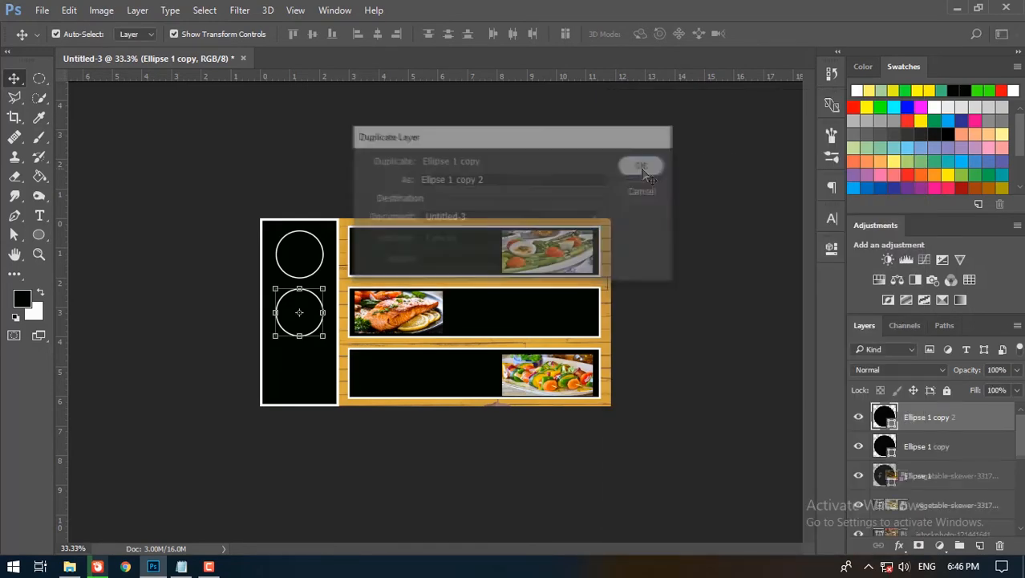
drag(313, 321, 312, 372)
click(628, 278)
key(ctrl+plus)
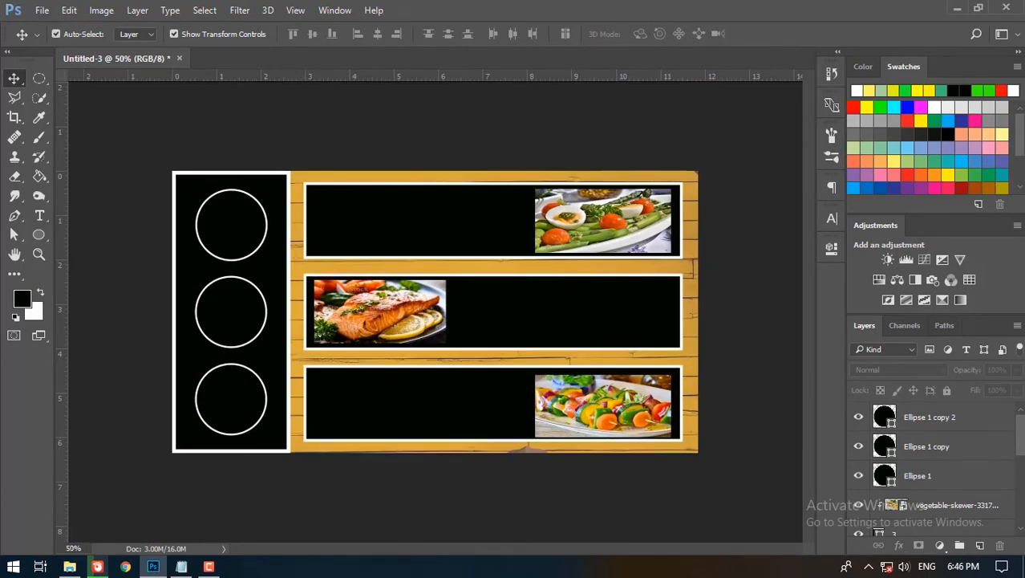
- Rename the middle circle's layer as Ellipse 2 and the bottom circle's layer as Ellipse 3
click(930, 448)
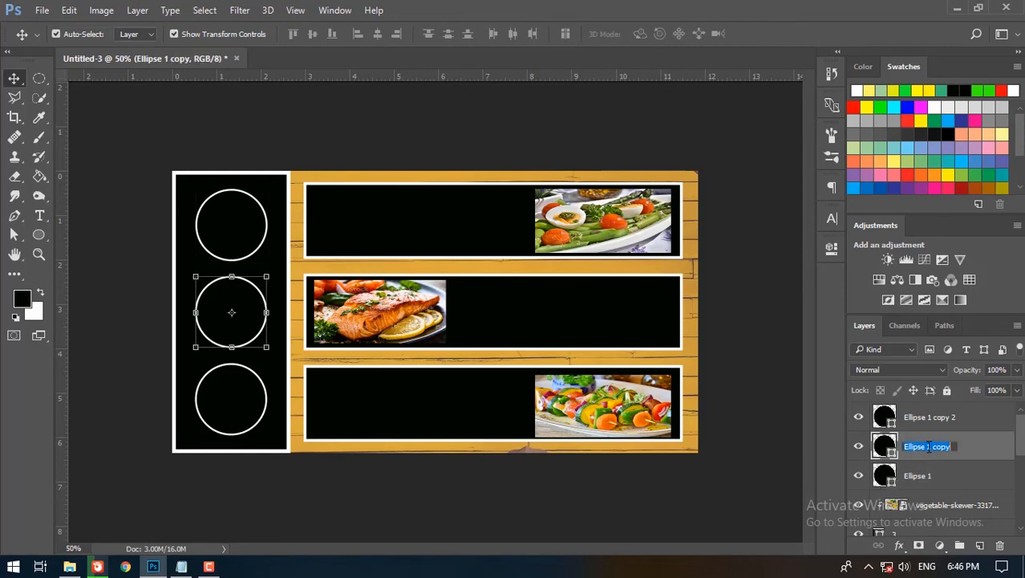
click(953, 446)
click(951, 418)
double_click(958, 417)
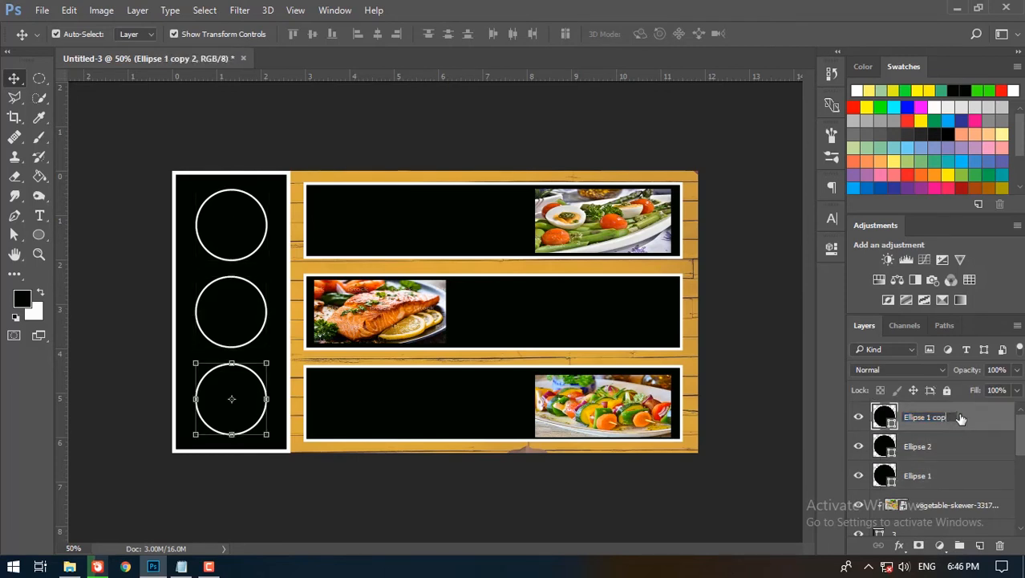
click(776, 478)
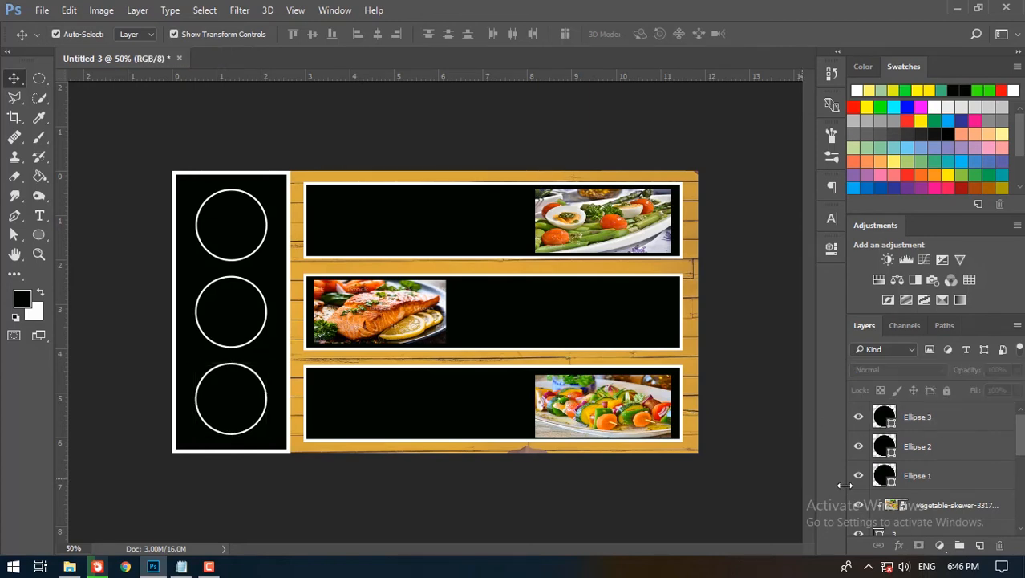
- Place the water-1487304_1280 photo above the Ellipse 1 layer, scaled to about 28.8% over the top circle
click(931, 478)
click(859, 478)
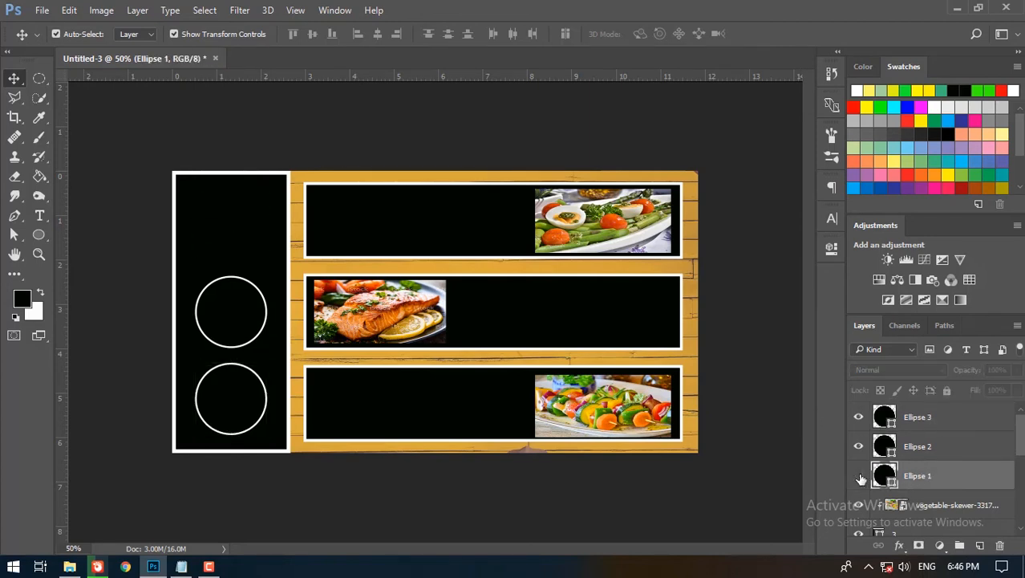
click(859, 477)
click(69, 566)
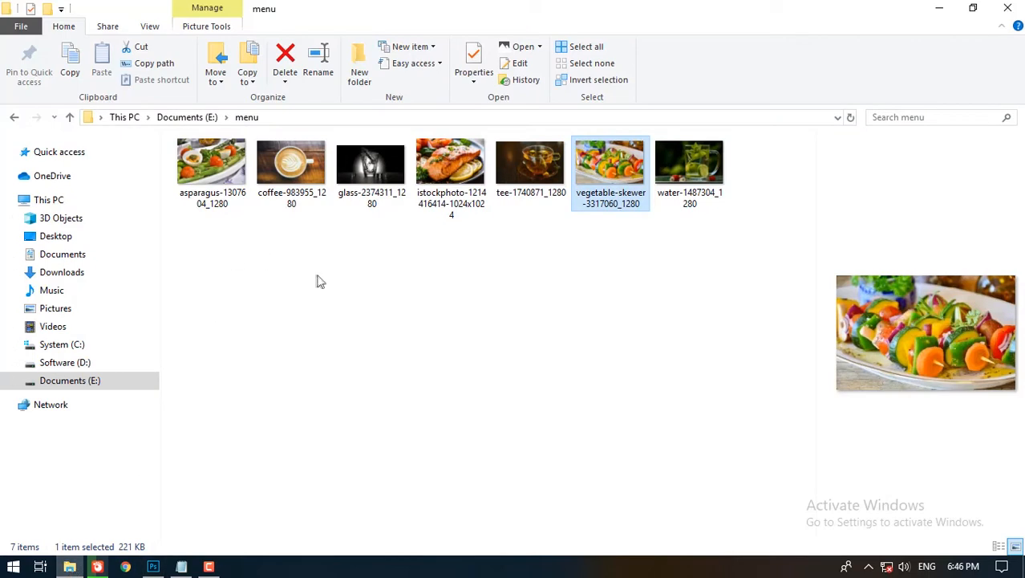
click(709, 166)
drag(709, 166, 249, 243)
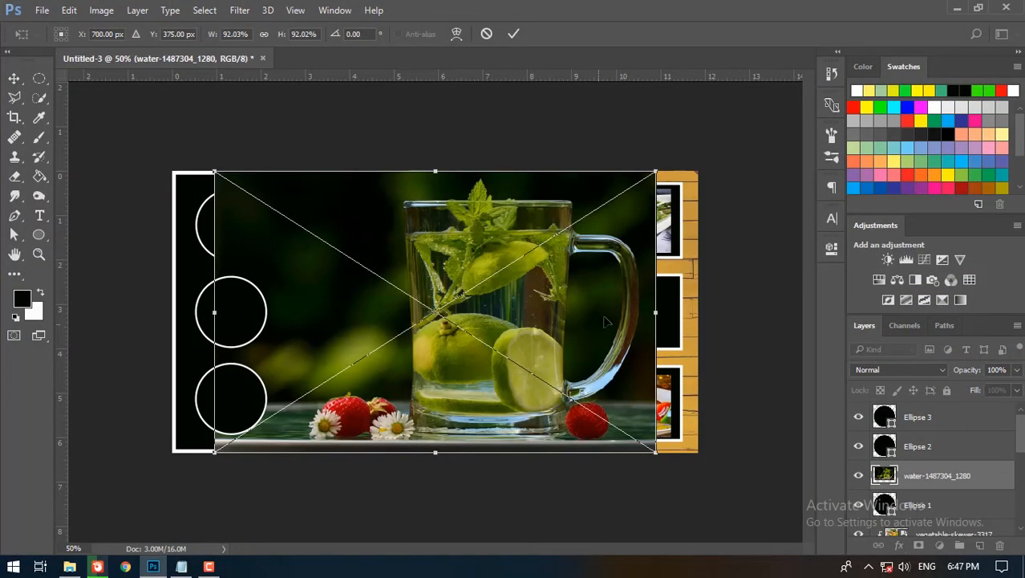
drag(606, 321, 563, 287)
drag(616, 420, 320, 232)
drag(261, 163, 255, 195)
drag(161, 169, 173, 174)
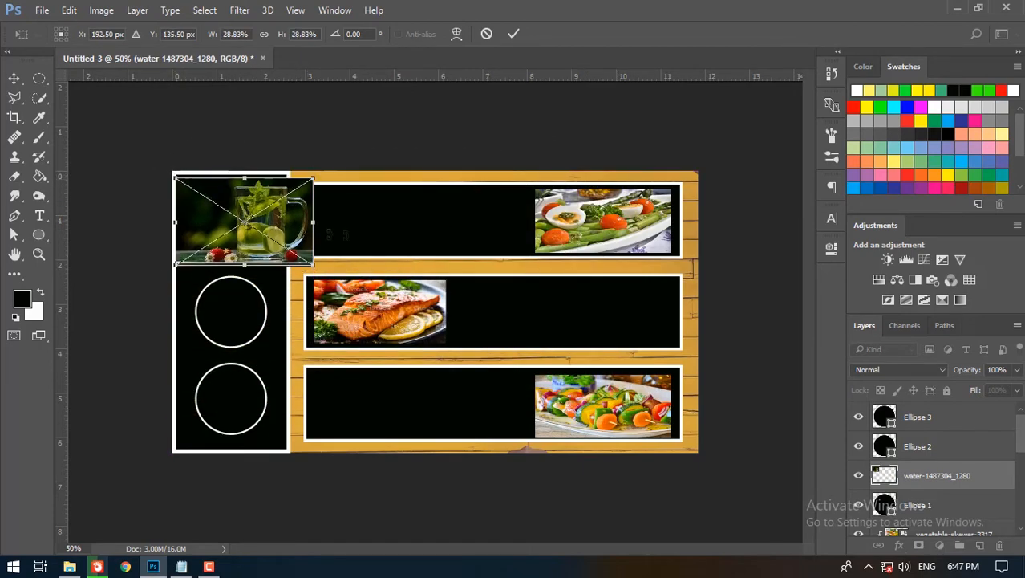
click(515, 32)
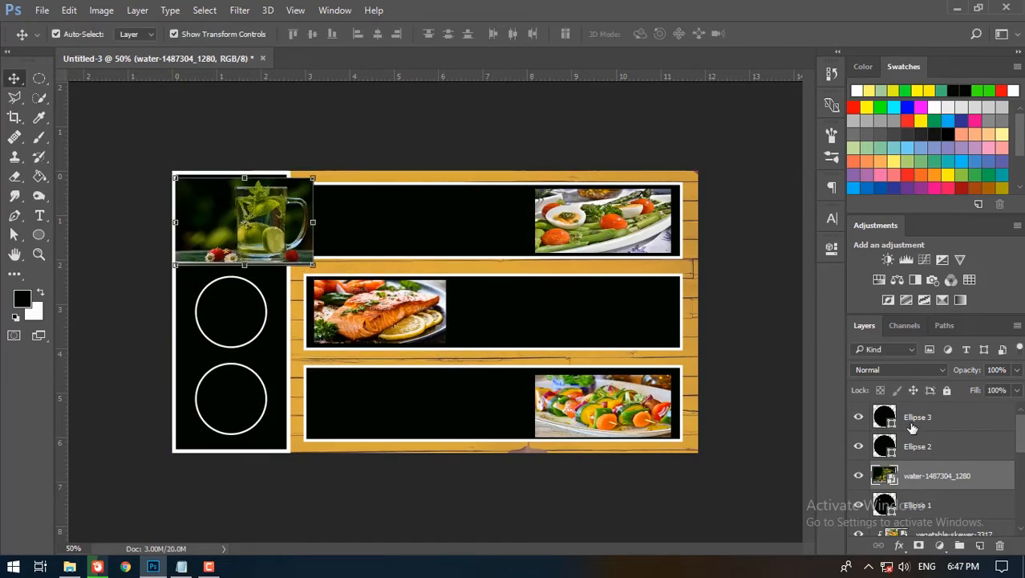
- Clip the water photo to the top circle and scale it to about 20.5% so the glass sits inside the circle
right_click(935, 475)
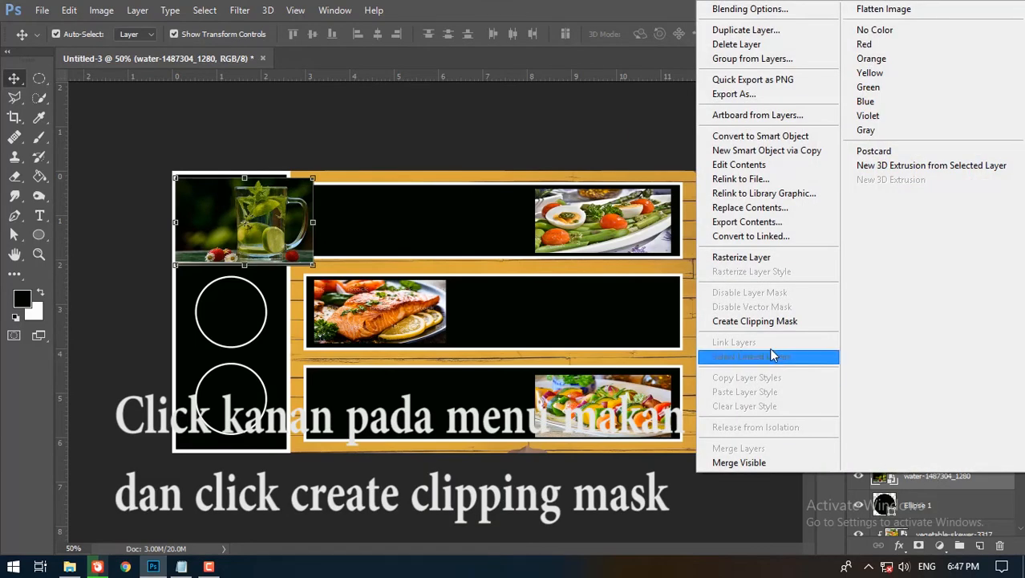
click(764, 320)
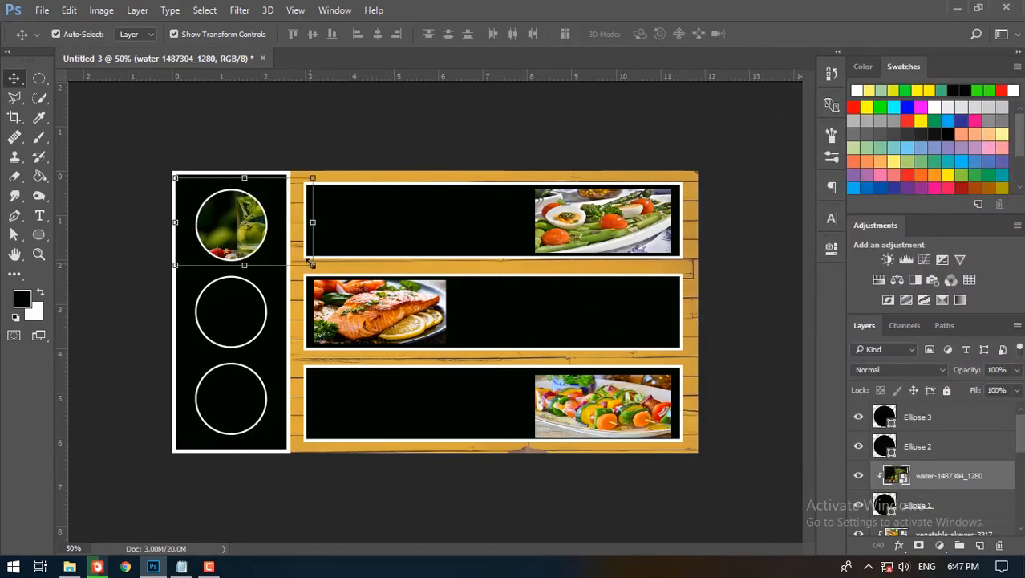
key(ctrl+t)
drag(313, 265, 297, 258)
drag(176, 178, 184, 184)
drag(248, 208, 233, 210)
drag(287, 186, 270, 198)
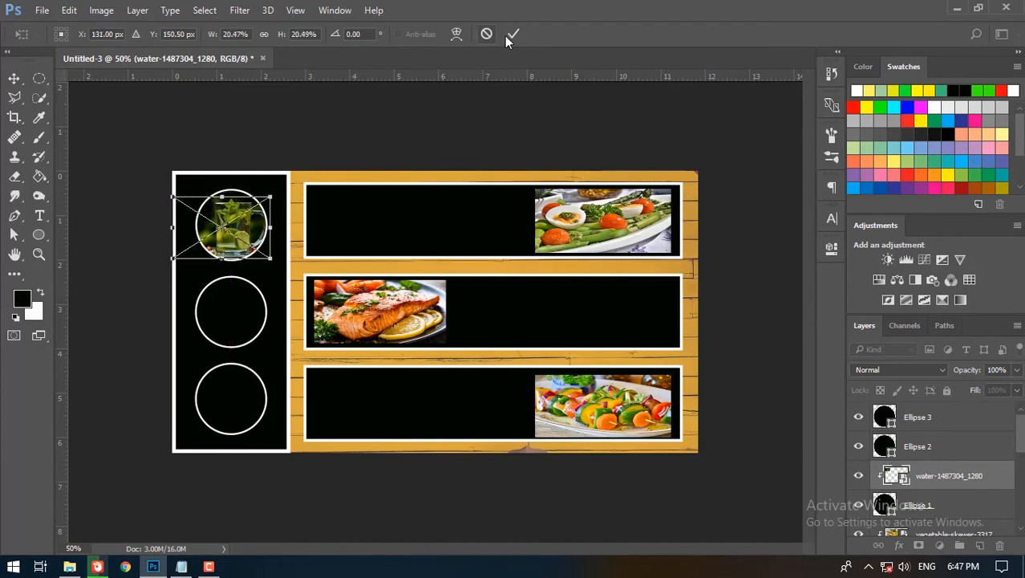
click(512, 35)
click(790, 411)
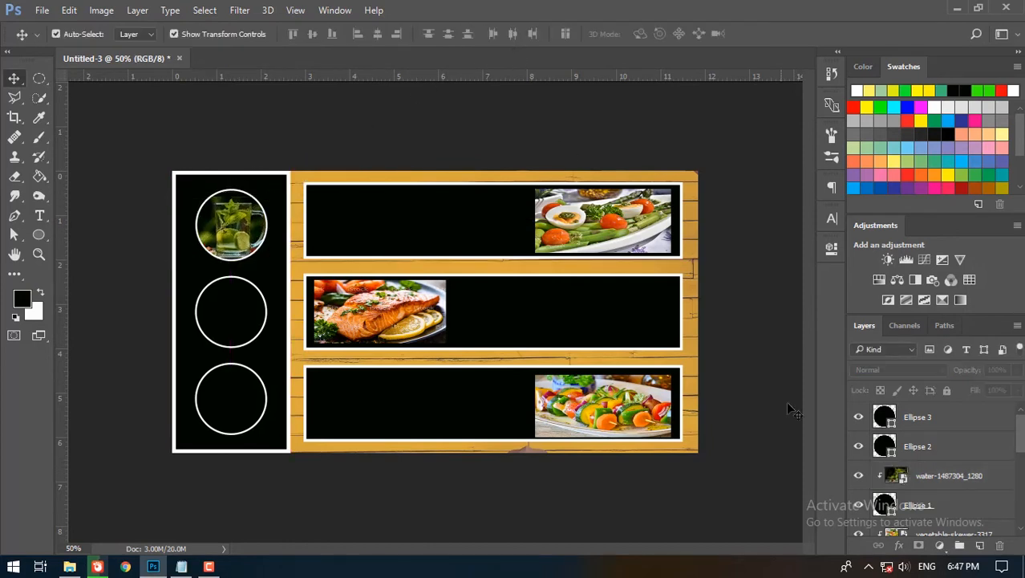
- Place the tee-1740871_1280 photo above the Ellipse 2 layer and scale it down over the middle circle
click(917, 446)
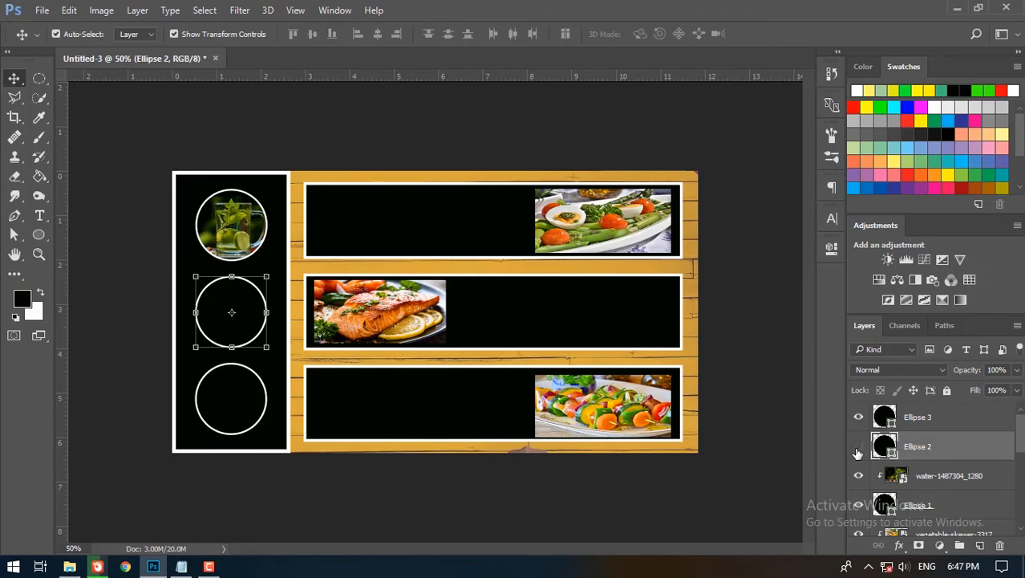
click(69, 566)
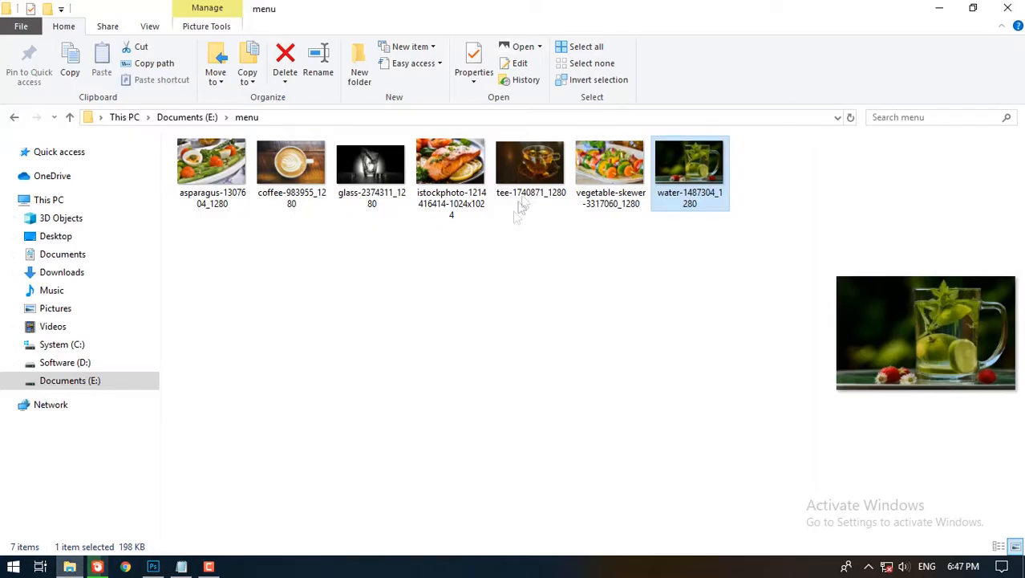
drag(520, 205, 237, 339)
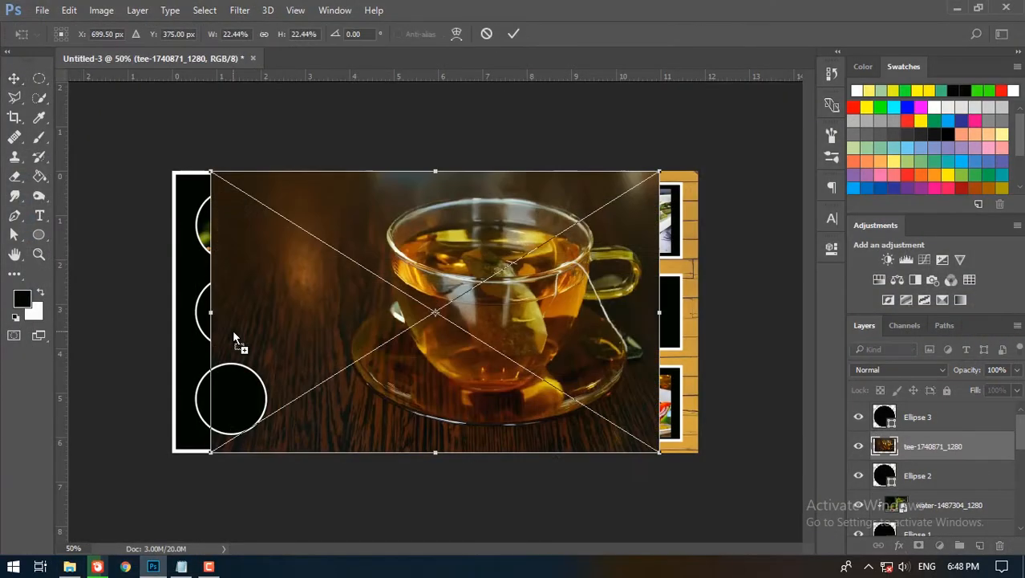
drag(660, 451, 343, 304)
drag(292, 198, 241, 291)
click(512, 34)
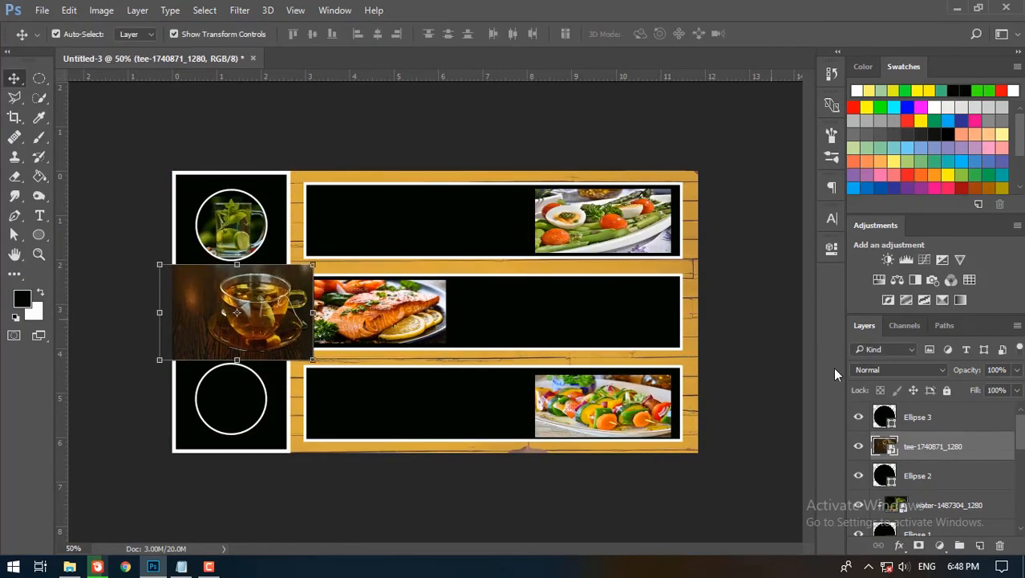
- Clip the tea photo to the middle circle and scale it to about 4.8% with the cup centered in the circle
right_click(912, 451)
click(690, 397)
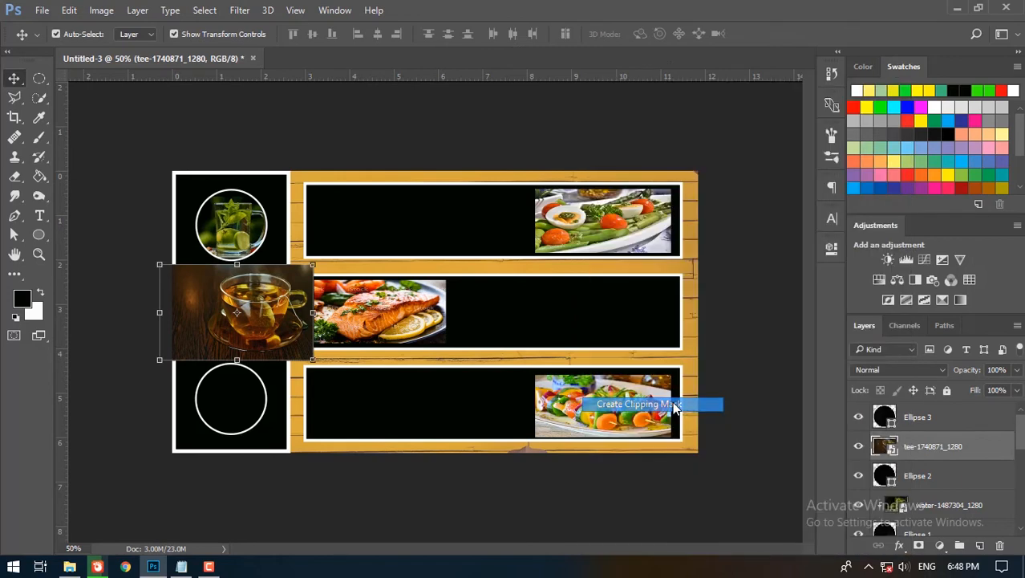
drag(314, 361, 290, 345)
drag(159, 263, 178, 274)
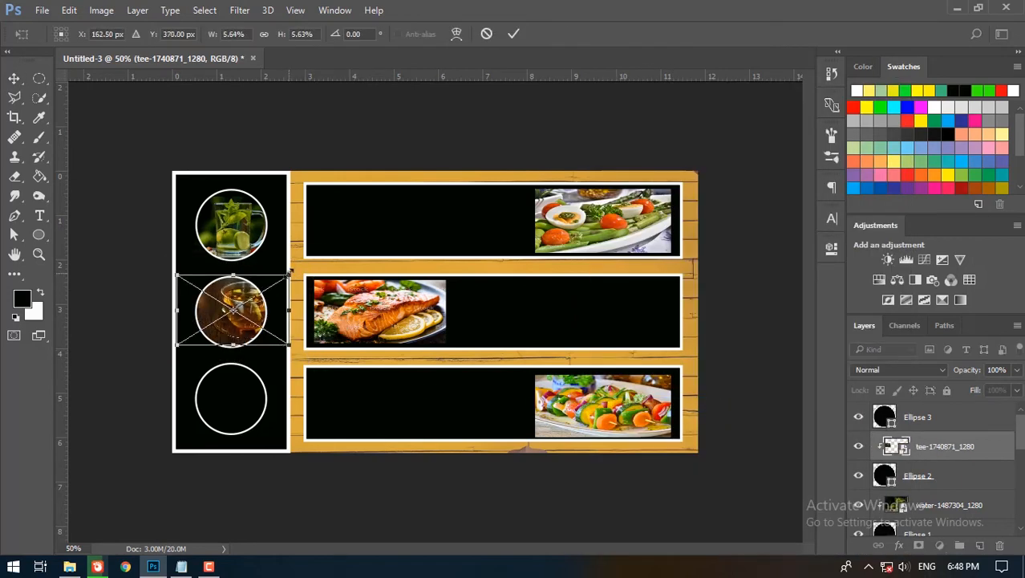
drag(290, 275, 220, 278)
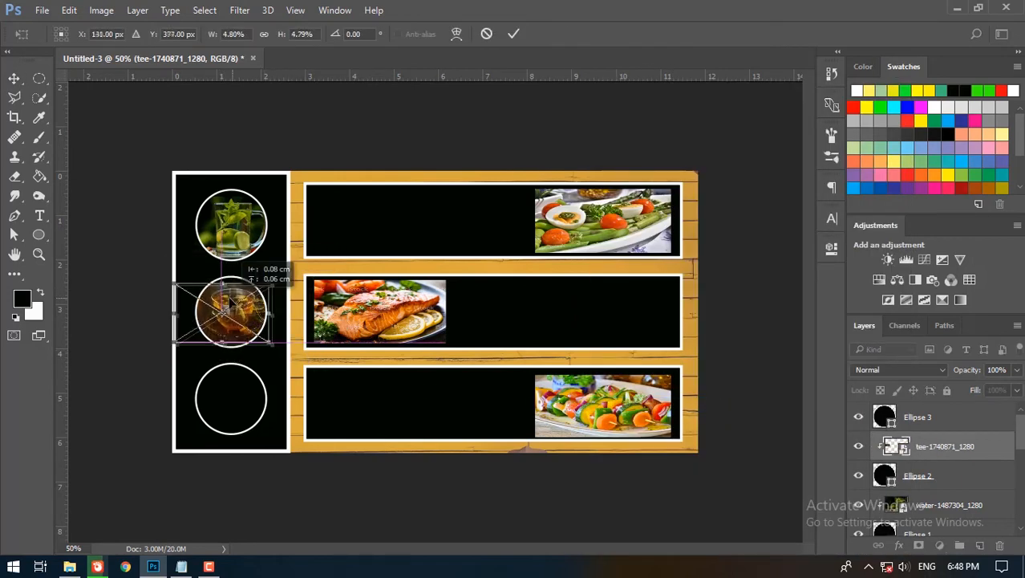
click(514, 34)
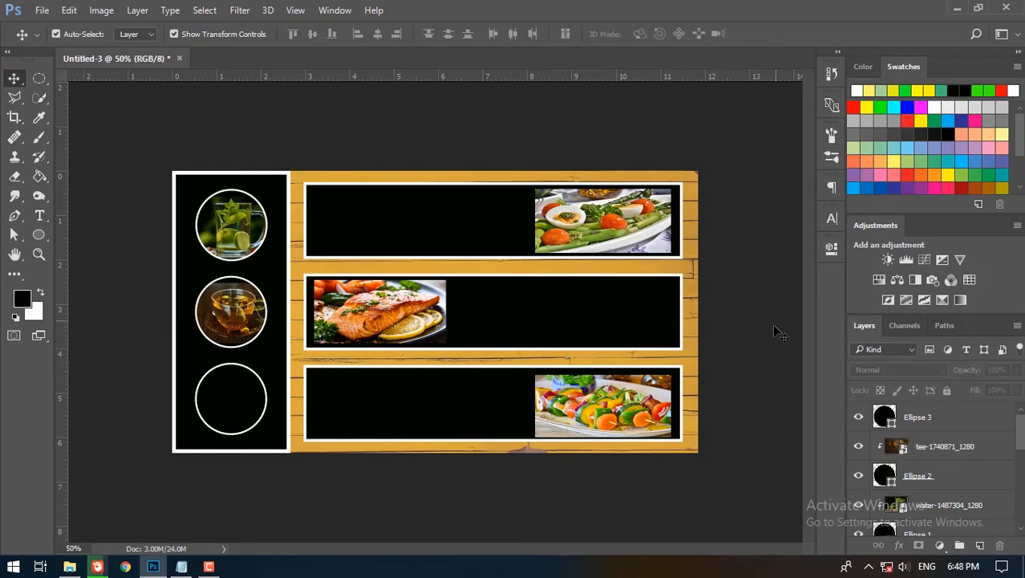
- Place the coffee-983955_1280 photo above the Ellipse 3 layer, scaled to 7.20% over the bottom circle
click(923, 428)
click(856, 417)
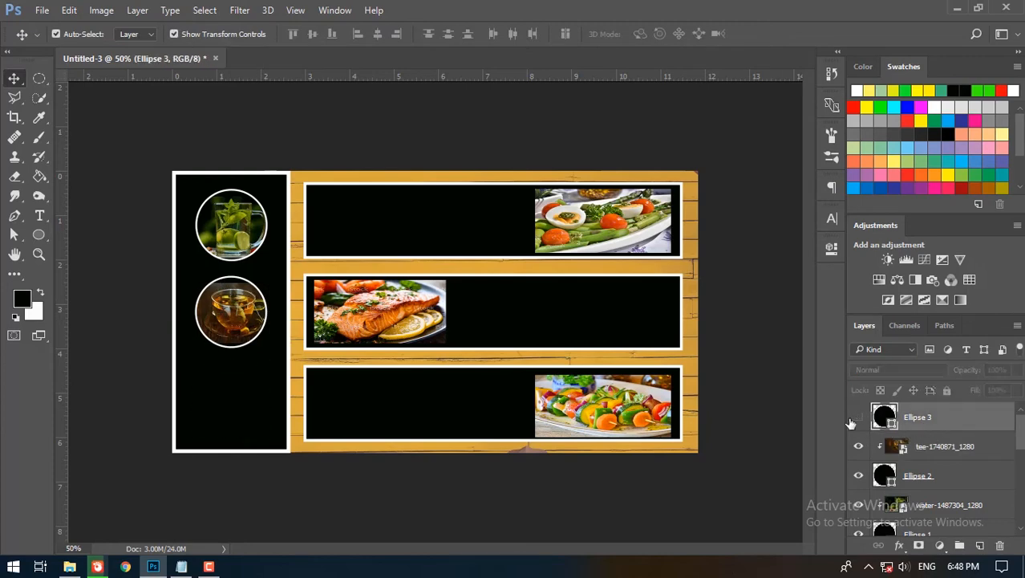
click(855, 417)
click(70, 566)
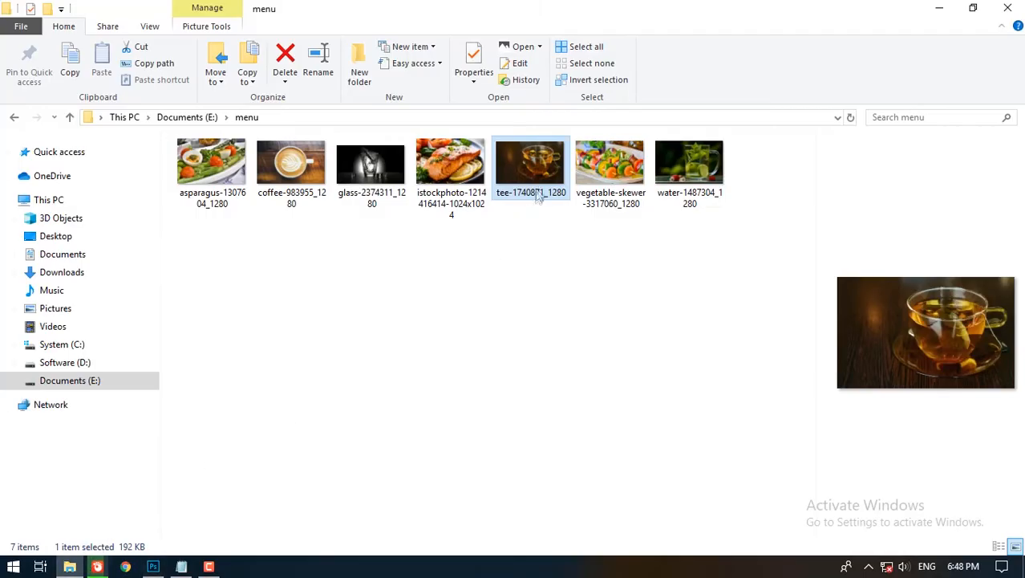
drag(291, 170, 240, 417)
drag(484, 325, 427, 355)
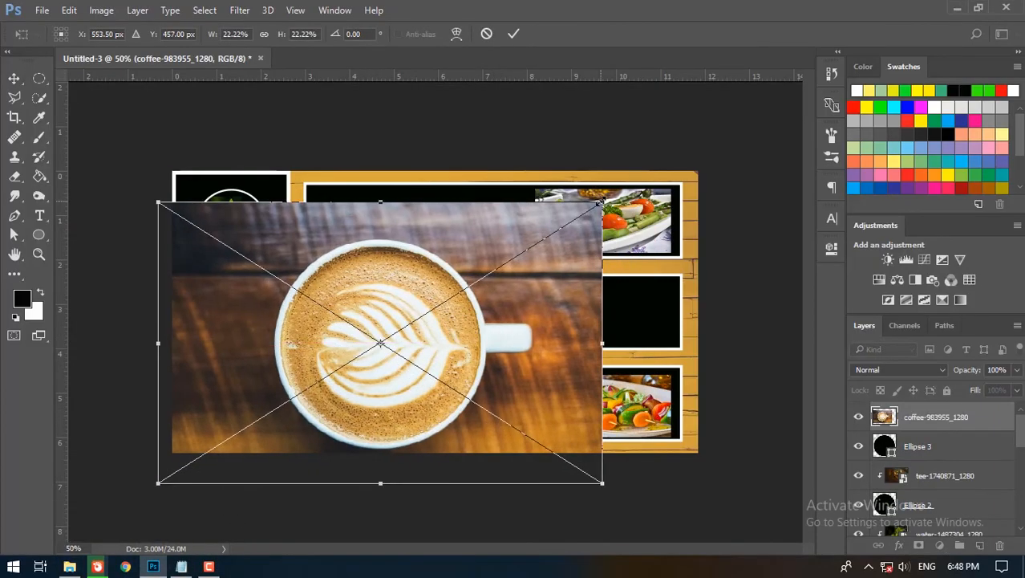
drag(601, 201, 325, 377)
drag(321, 483, 304, 467)
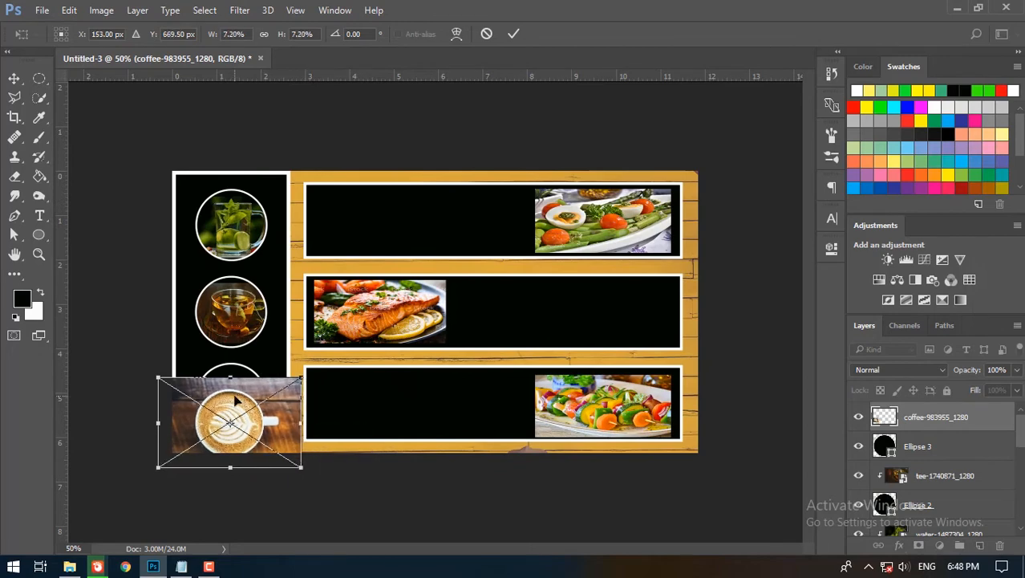
drag(241, 399, 239, 383)
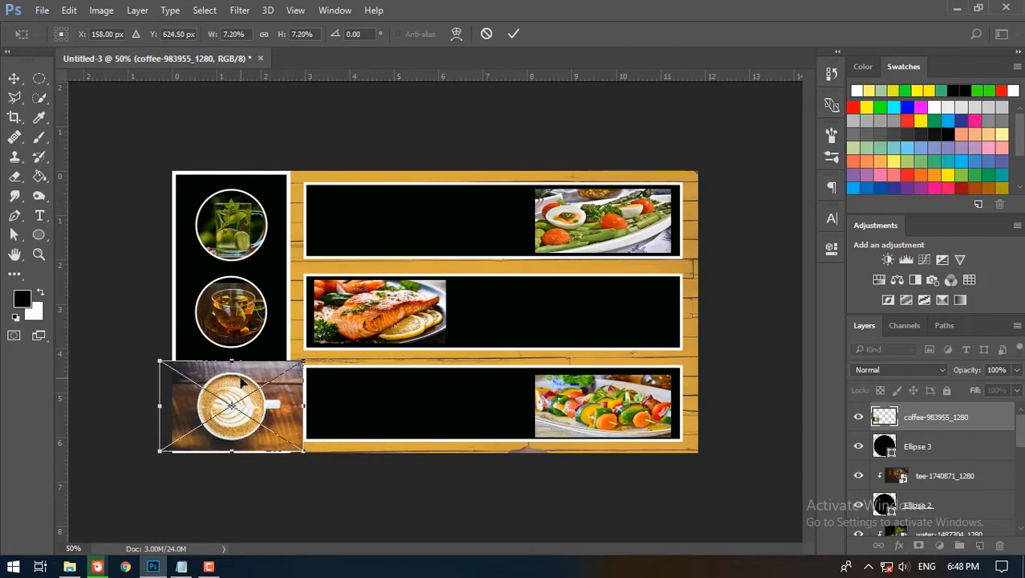
click(512, 36)
- Clip the coffee photo to the bottom circle and scale it to about 5.1% with the cup centered in the circle
right_click(923, 418)
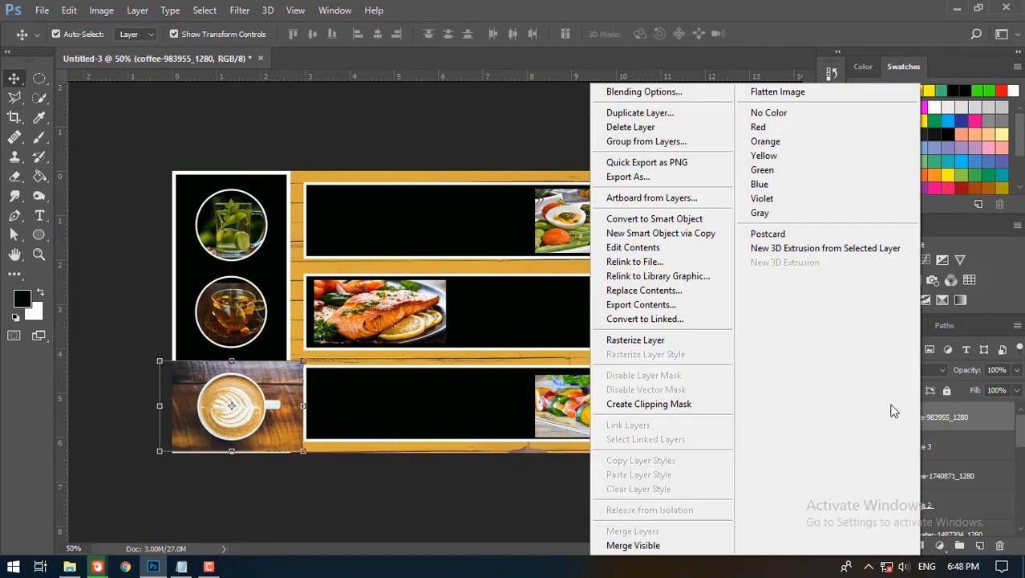
click(655, 403)
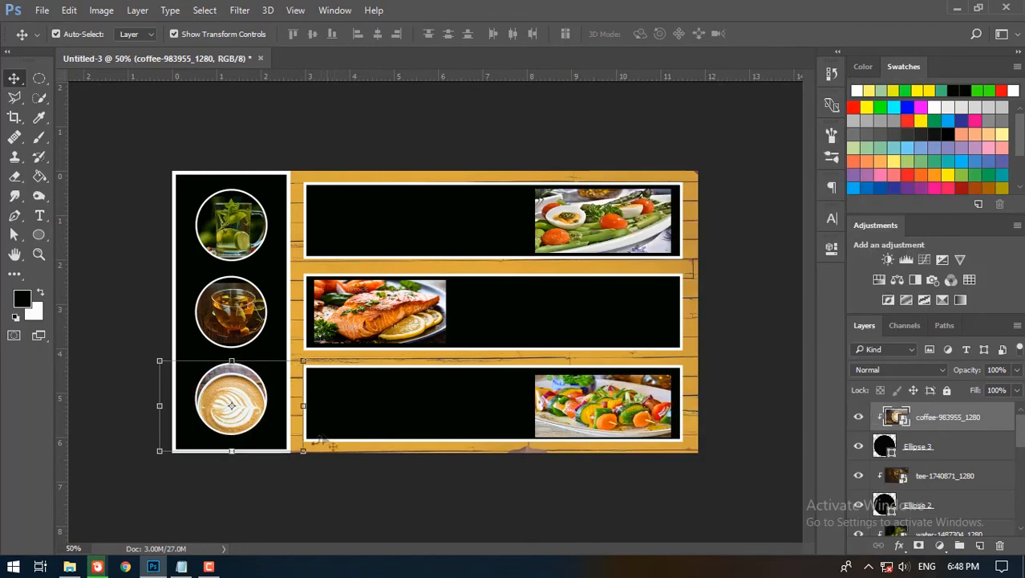
drag(304, 450, 288, 432)
drag(159, 357, 177, 360)
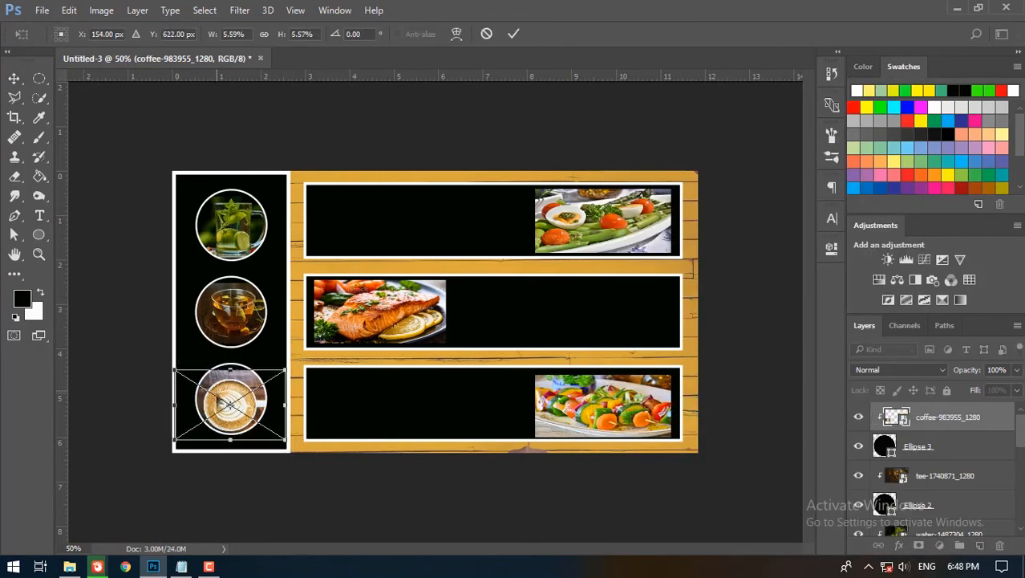
drag(176, 440, 187, 435)
drag(238, 389, 236, 385)
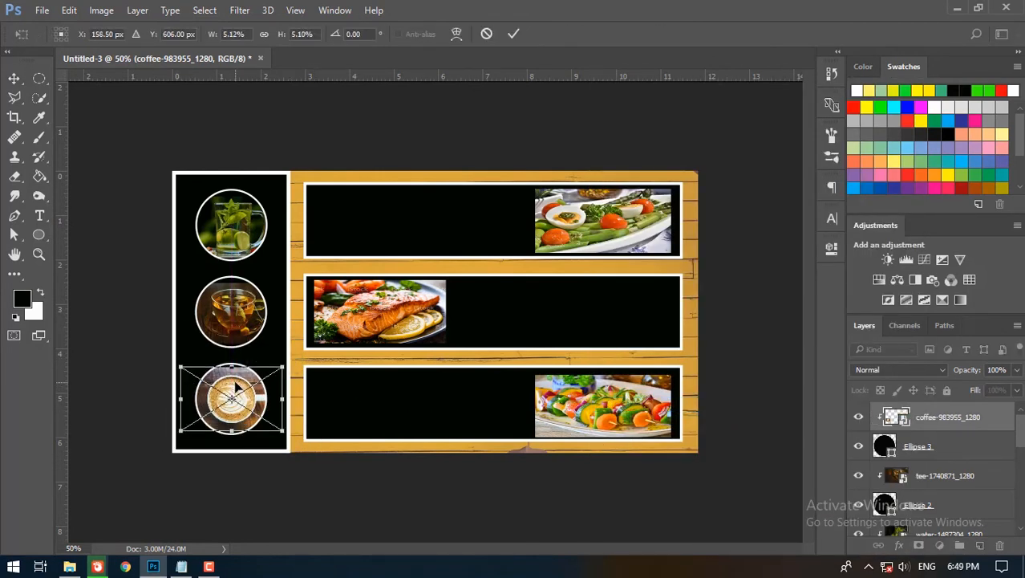
click(514, 37)
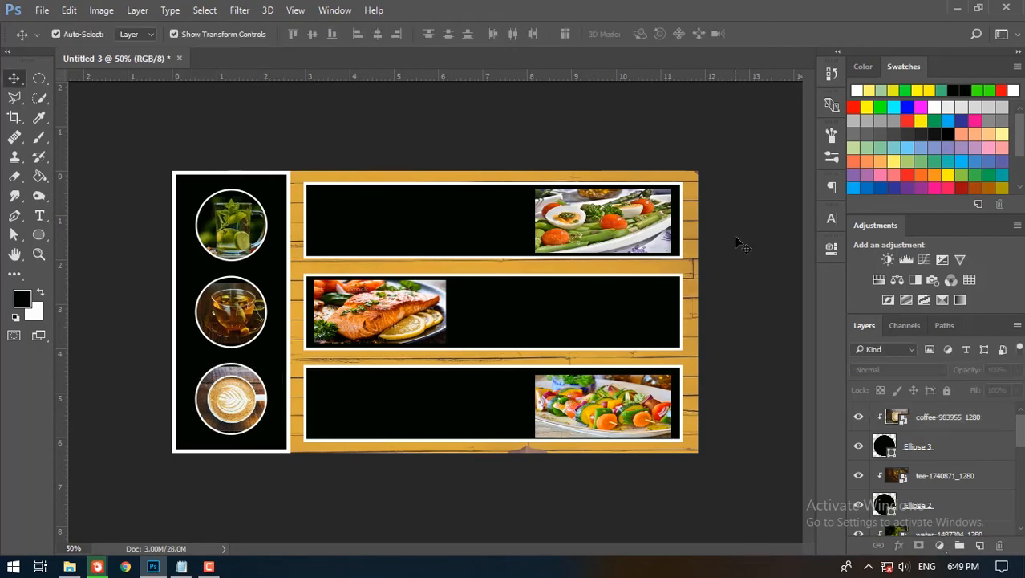
- Add the text "Asparagus Green Green", copied from the Notepad menu list, near the top edge of the first black bar
key(ctrl+plus)
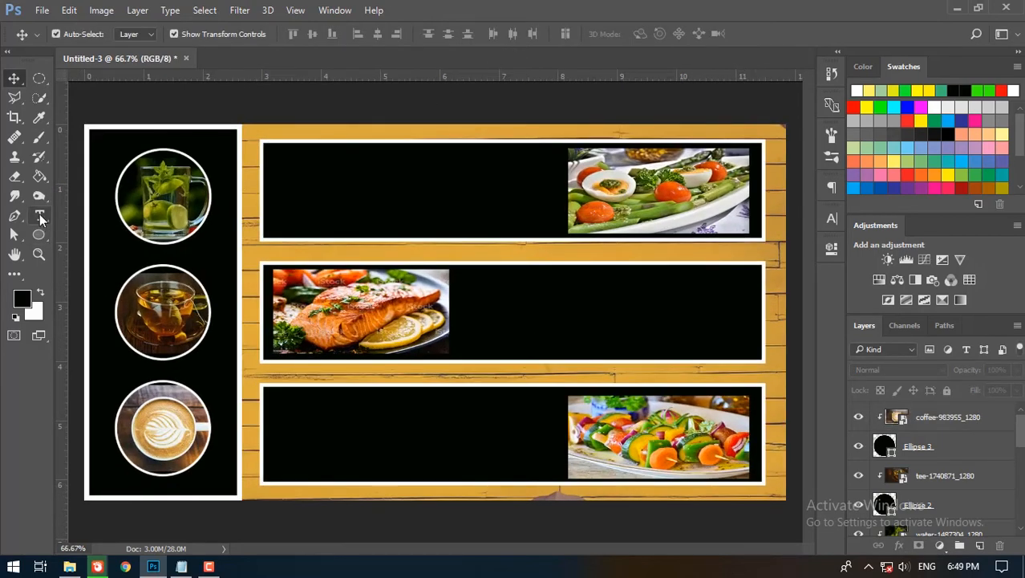
click(39, 213)
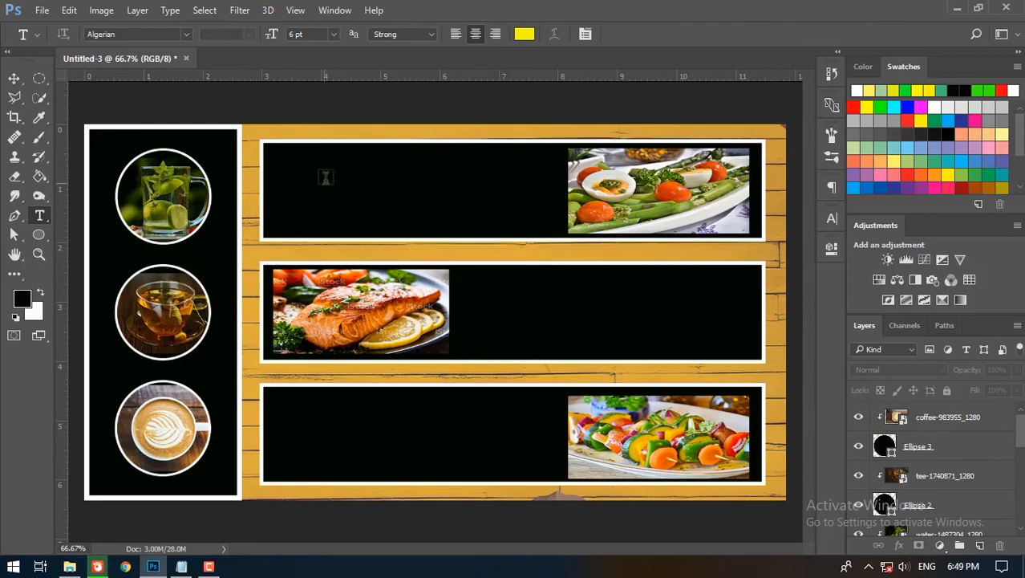
click(393, 167)
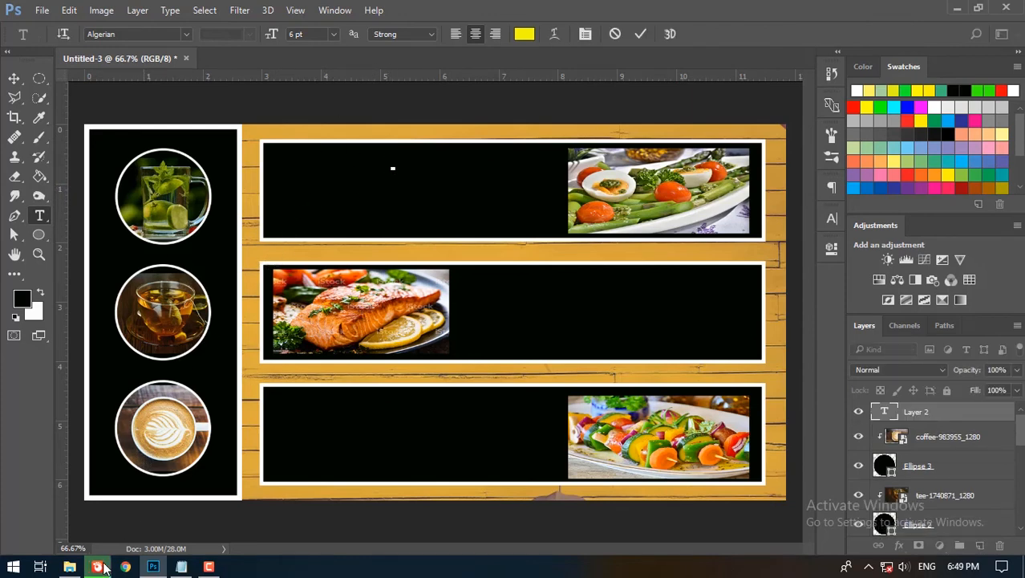
click(179, 564)
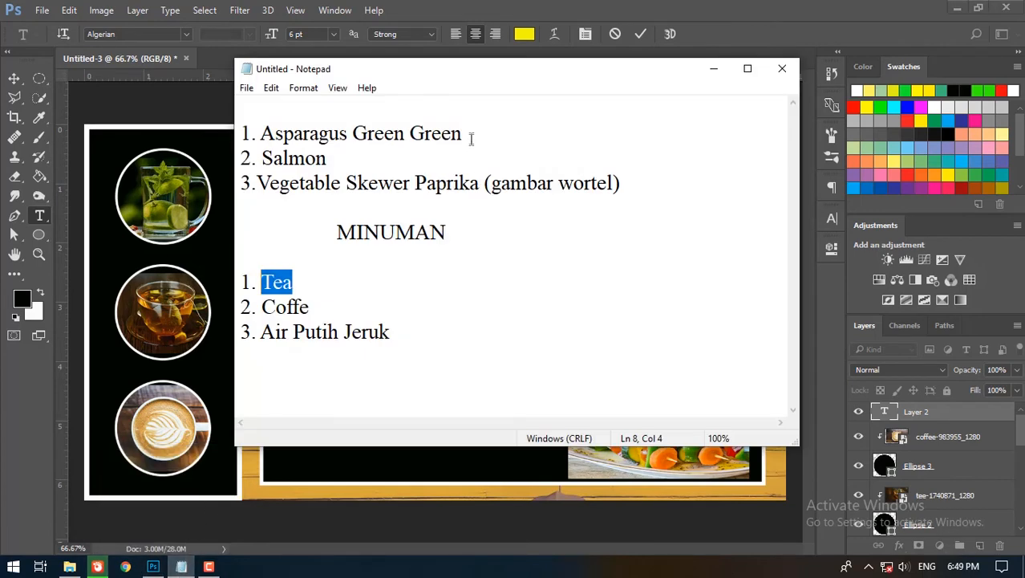
drag(471, 138, 262, 136)
key(ctrl+c)
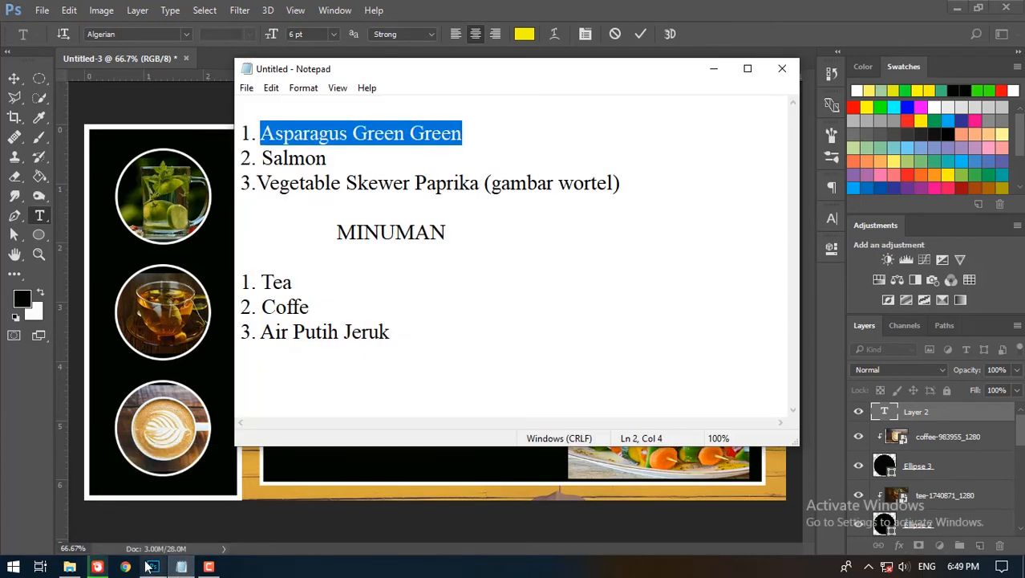
key(alt+Tab)
key(ctrl+v)
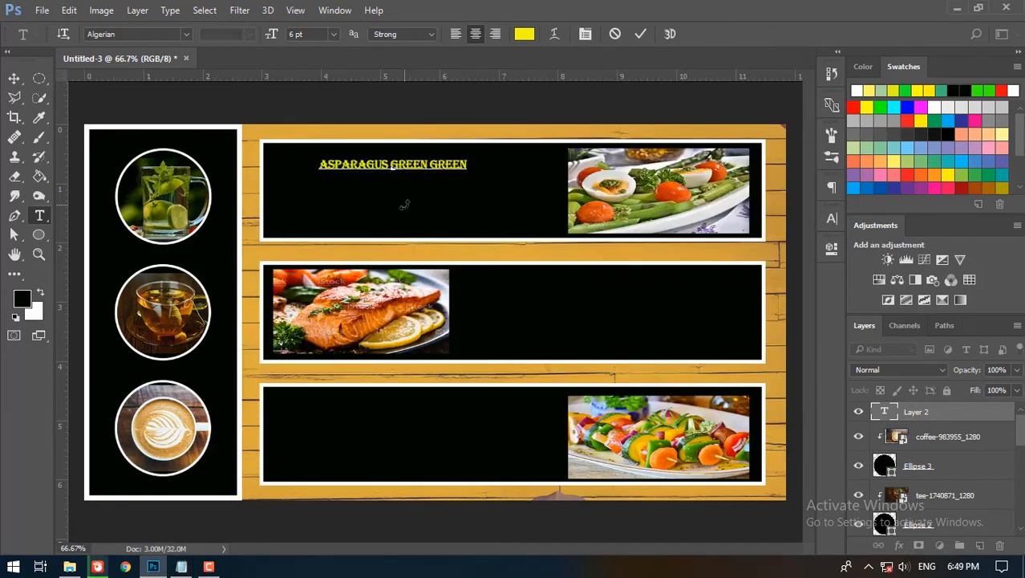
drag(415, 166, 422, 164)
- Set the Asparagus Green Green title to 10 pt and position it in the space beside the asparagus photo
key(ctrl+a)
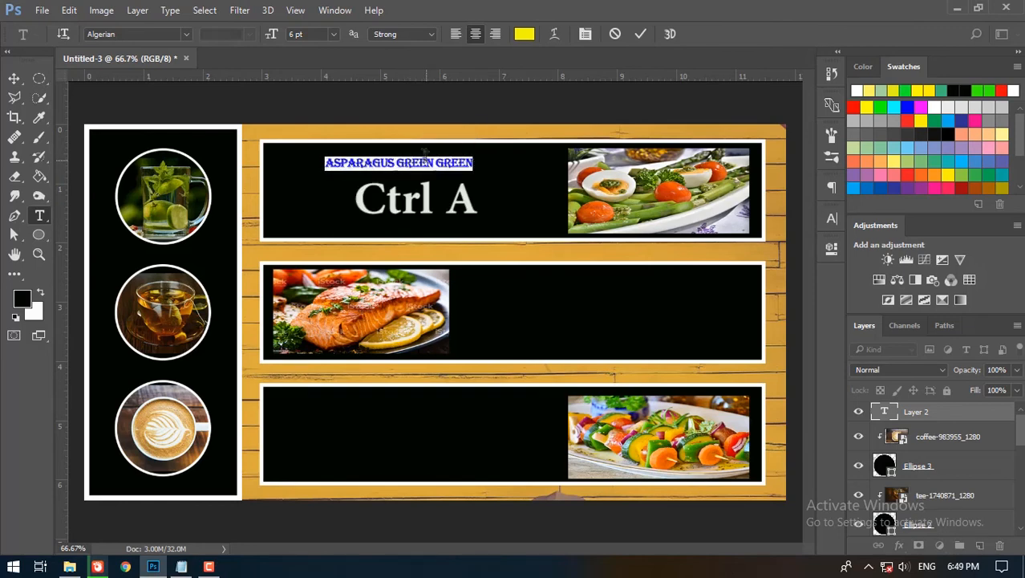
click(334, 35)
click(324, 172)
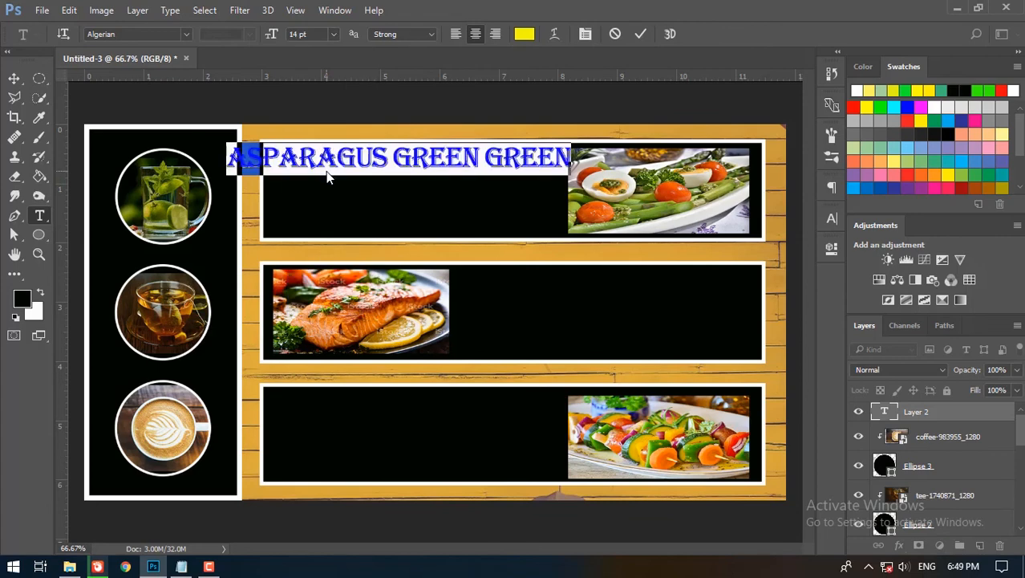
click(334, 35)
click(329, 141)
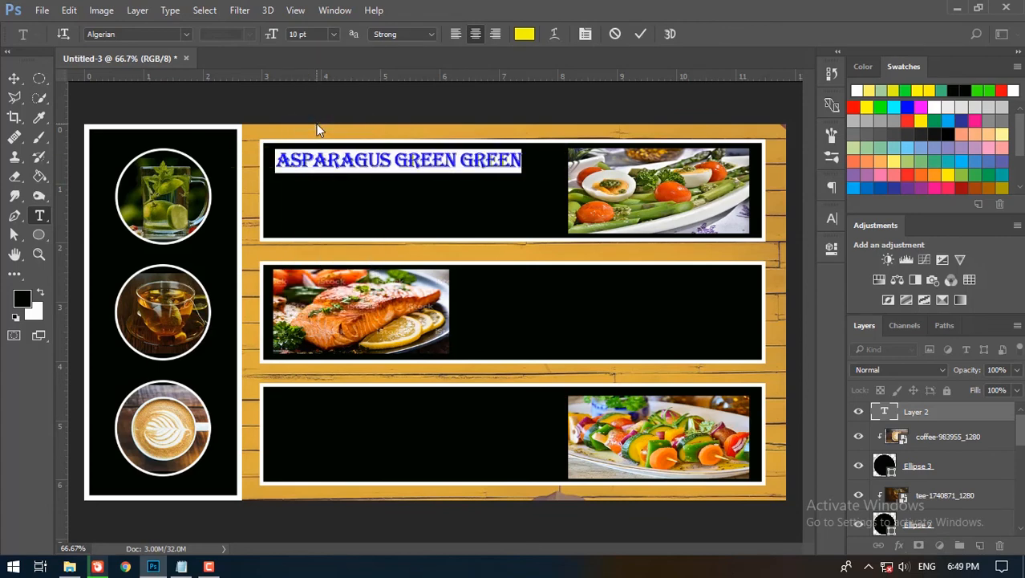
drag(384, 164, 399, 162)
click(640, 34)
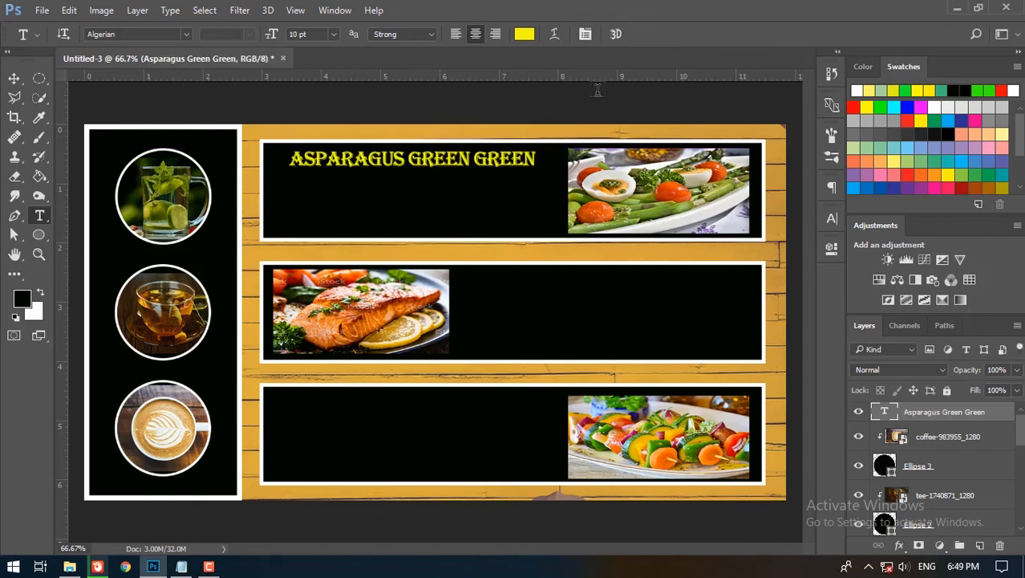
- Add the price text "rp : 50.000" at 6 pt, centered below the Asparagus Green Green title
click(392, 197)
text(RP :)
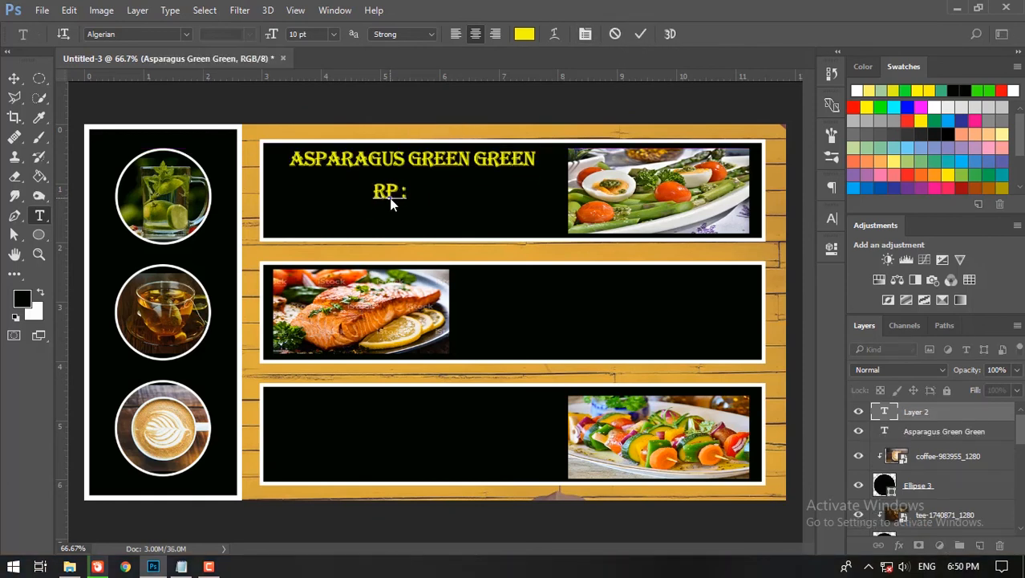
text( 50.000)
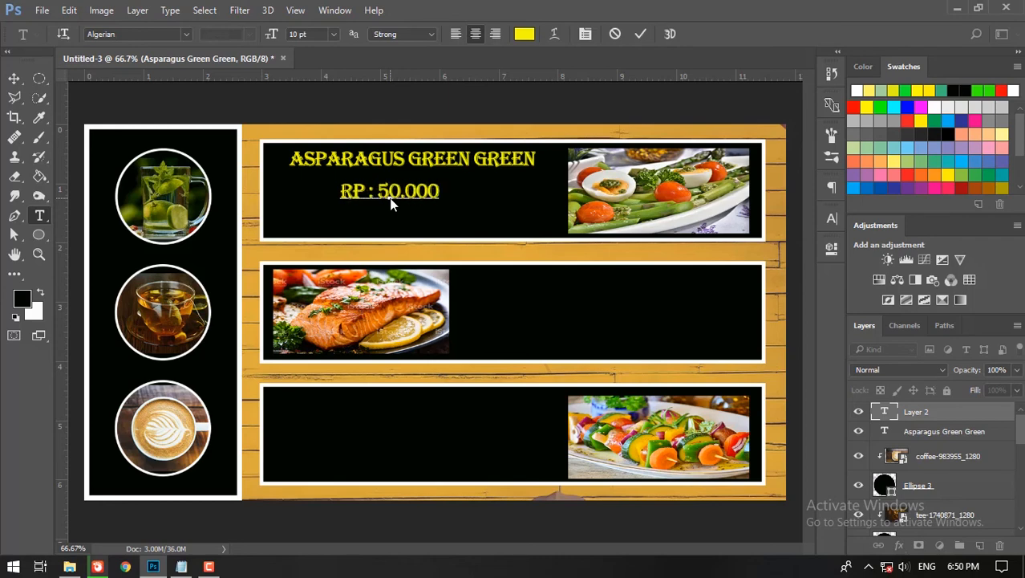
key(ctrl+a)
click(333, 34)
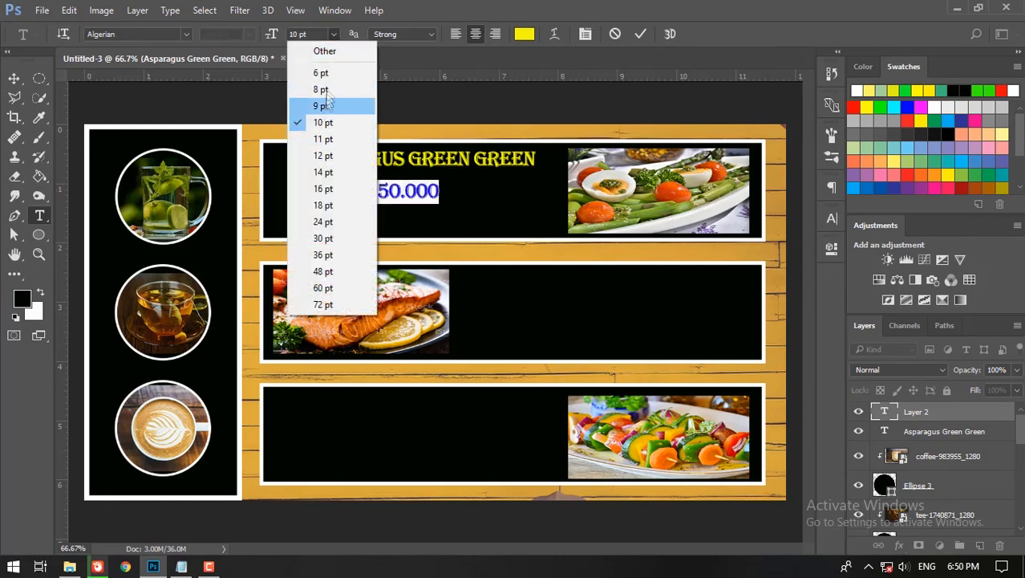
click(321, 75)
drag(403, 199, 419, 193)
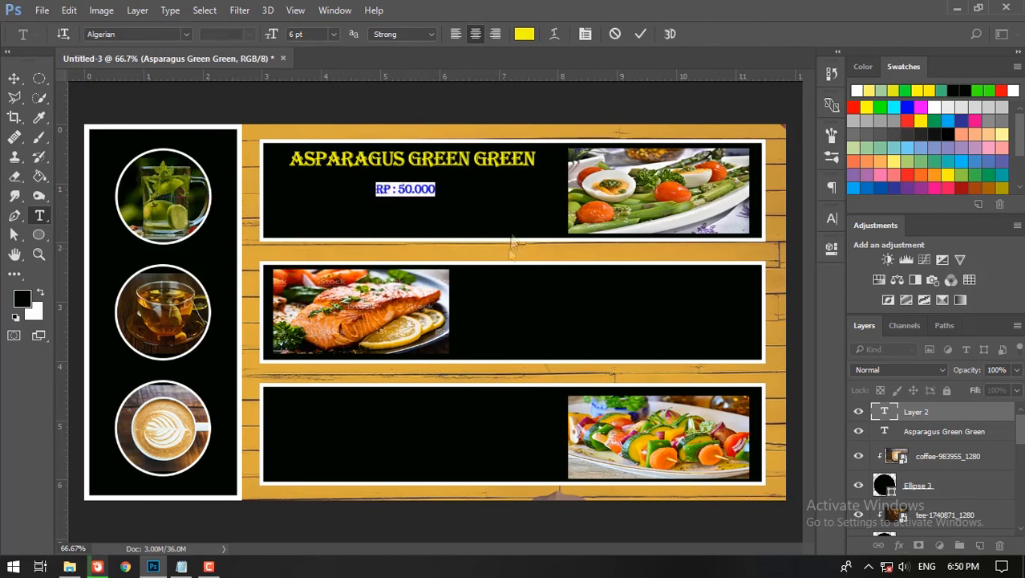
click(640, 34)
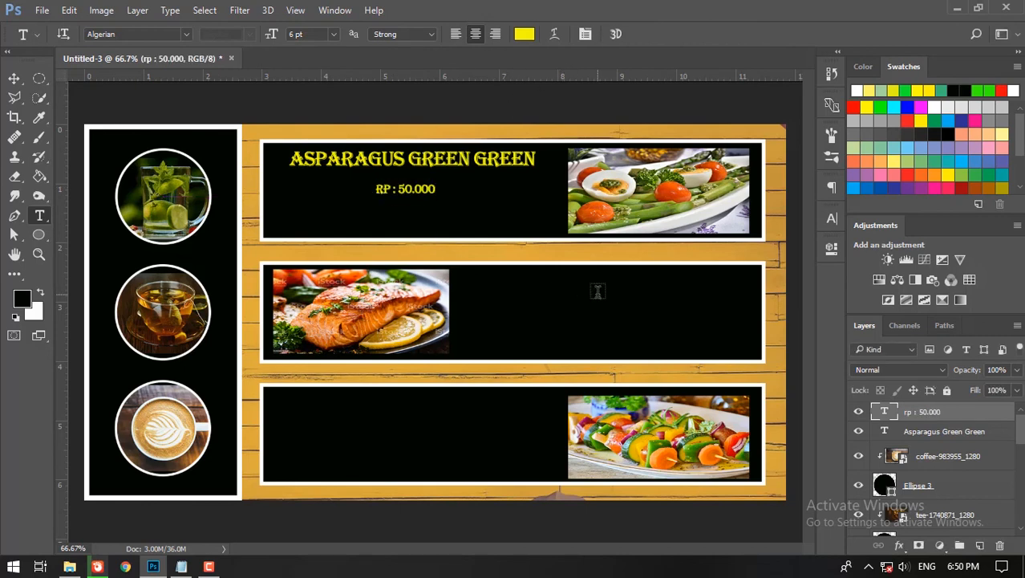
- Add the title "Salmon", copied from the Notepad list, at 10 pt near the top of the middle bar beside the salmon photo
click(181, 566)
double_click(293, 158)
key(ctrl+c)
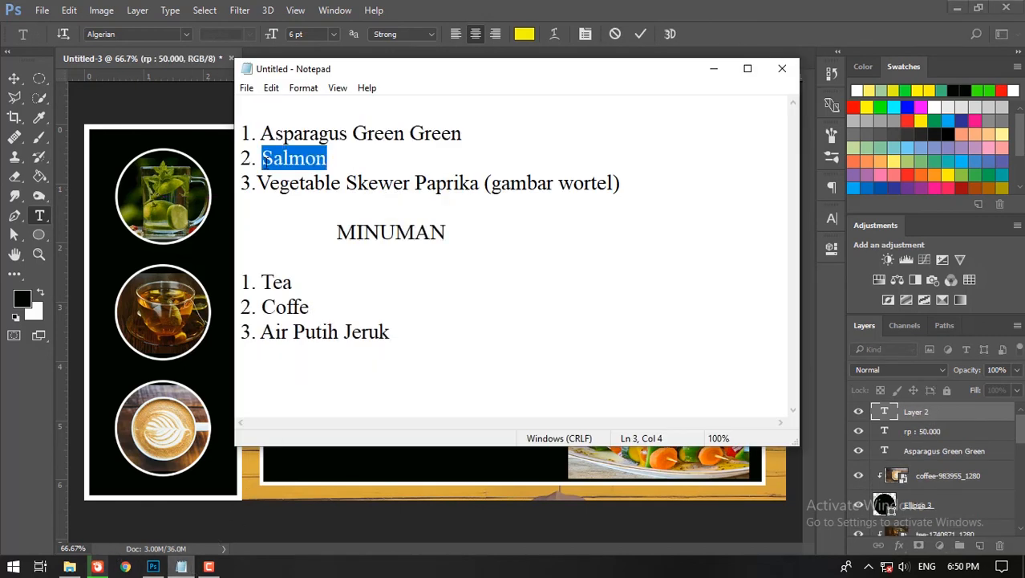
click(181, 566)
key(ctrl+v)
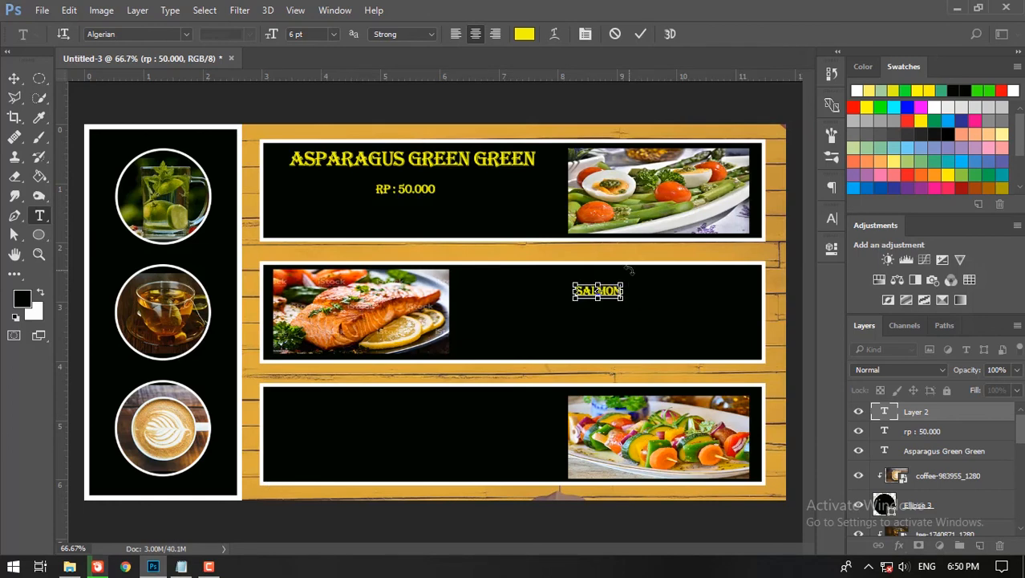
key(ctrl+a)
click(334, 33)
click(322, 123)
drag(630, 298, 618, 287)
click(640, 33)
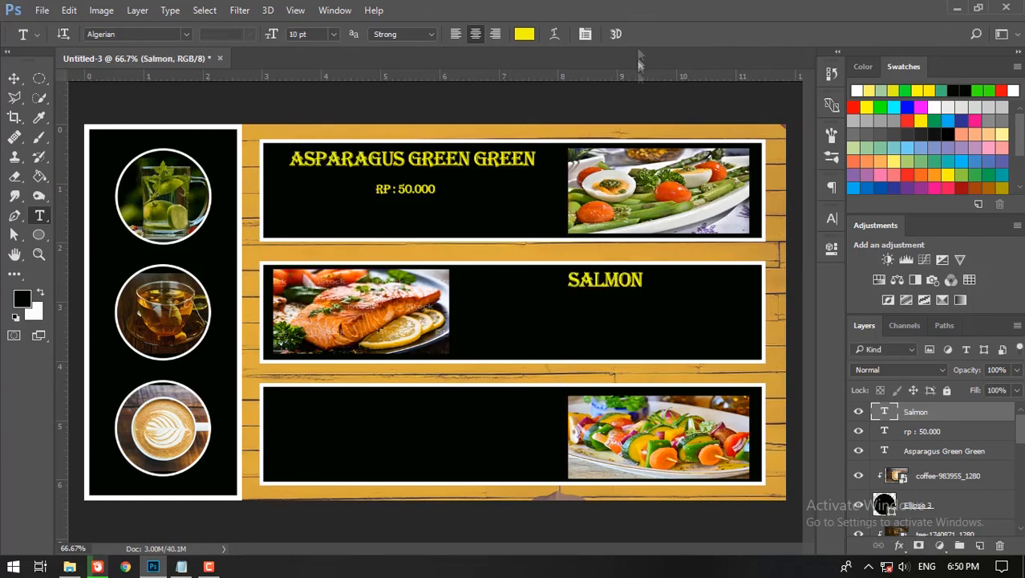
- Add the price text "rp : 40.000" at 6 pt, centered below the Salmon title
click(447, 191)
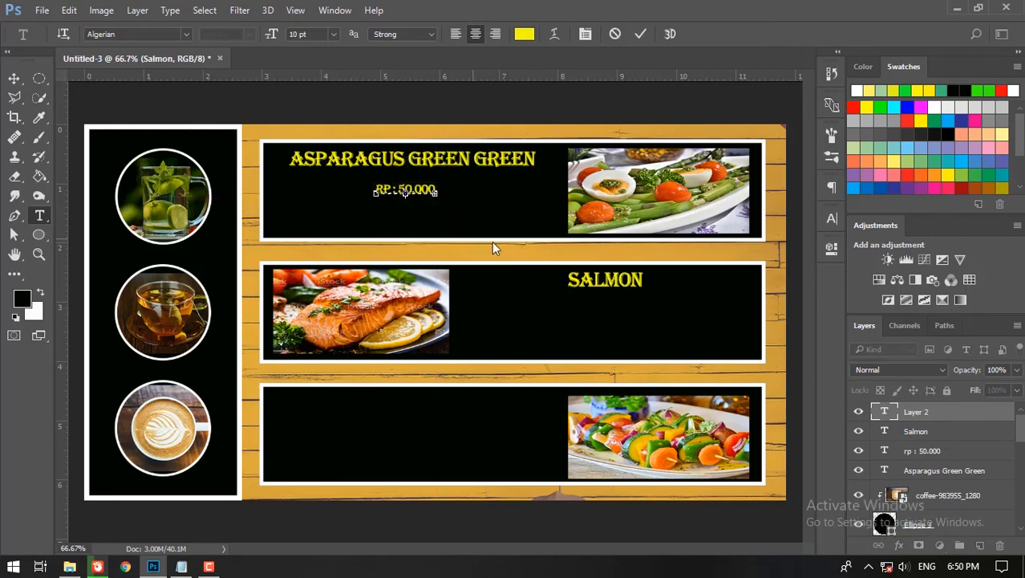
click(646, 33)
click(594, 312)
text(RP :)
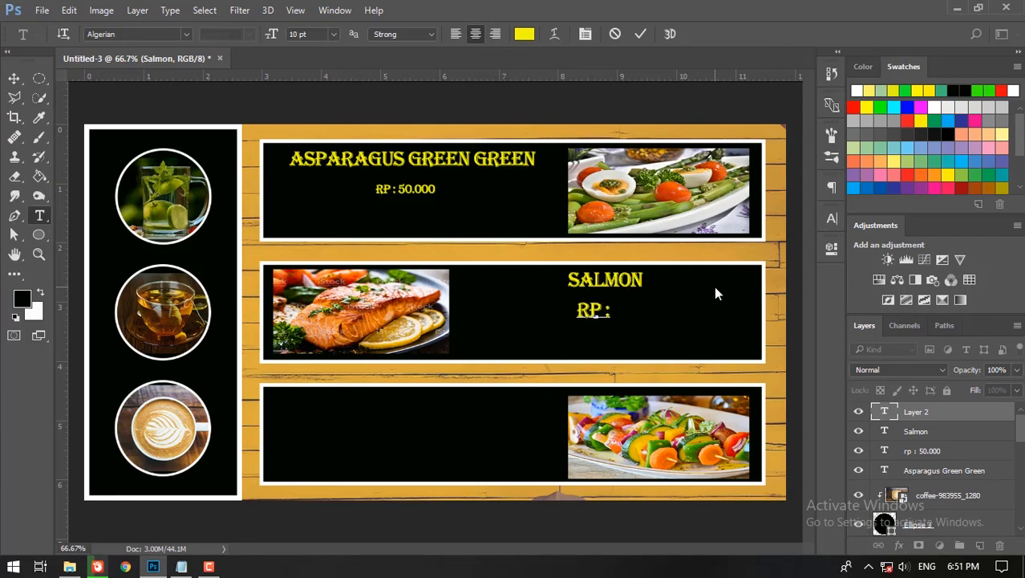
text( 40.000)
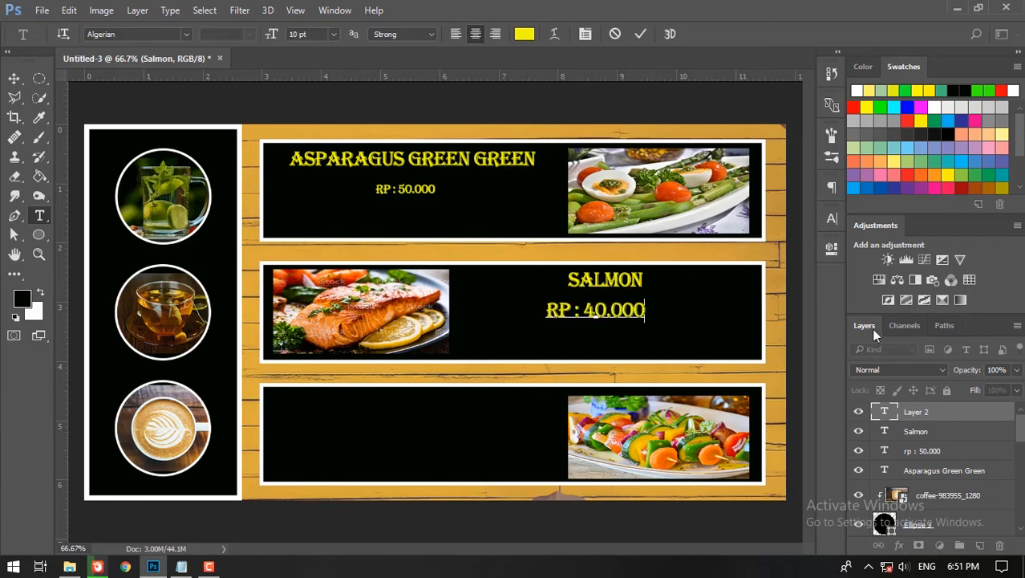
key(ctrl+a)
click(332, 34)
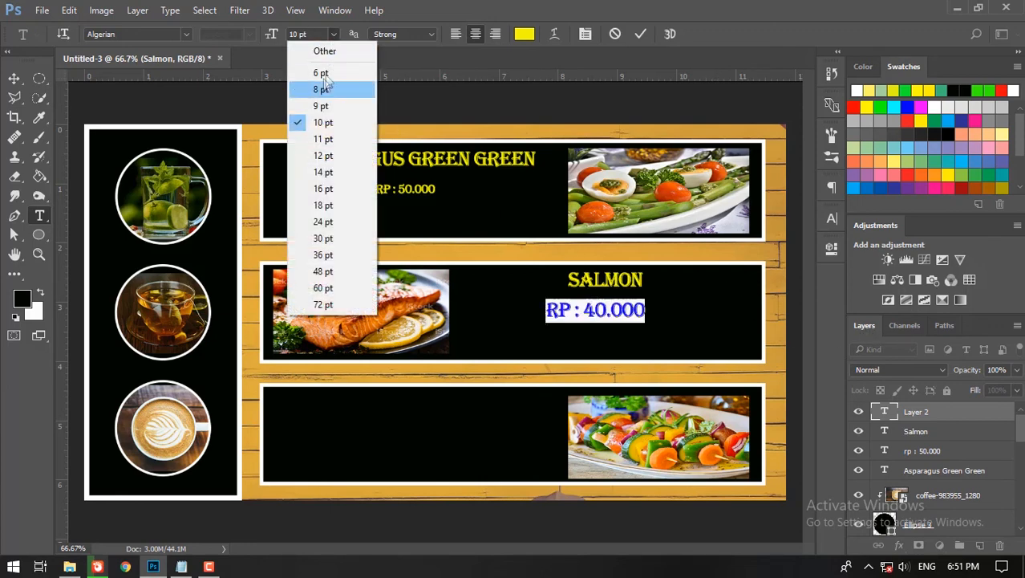
click(309, 72)
drag(603, 313, 622, 315)
click(639, 34)
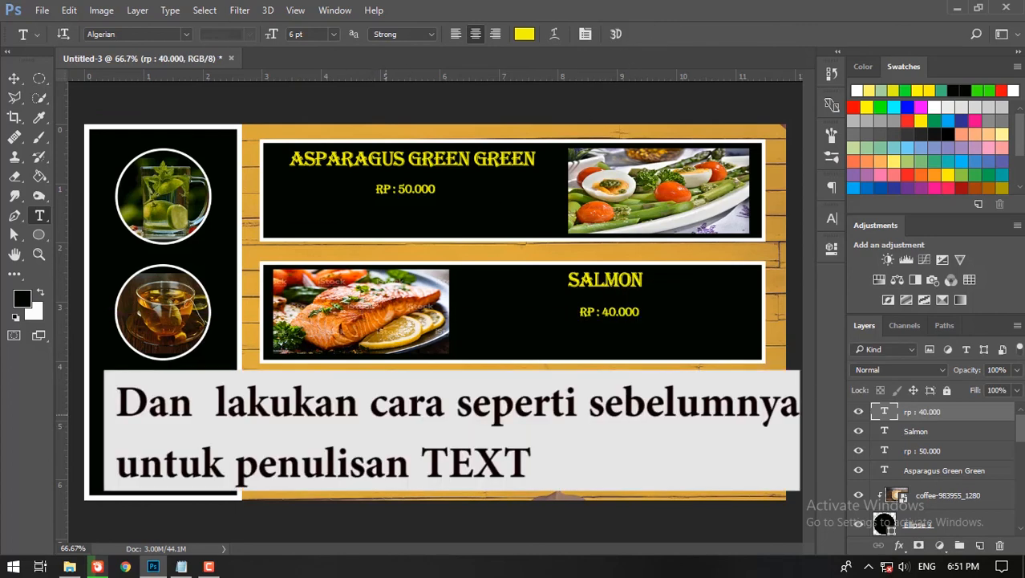
- Start a text line in the third black bar beside the vegetable skewer photo
click(385, 414)
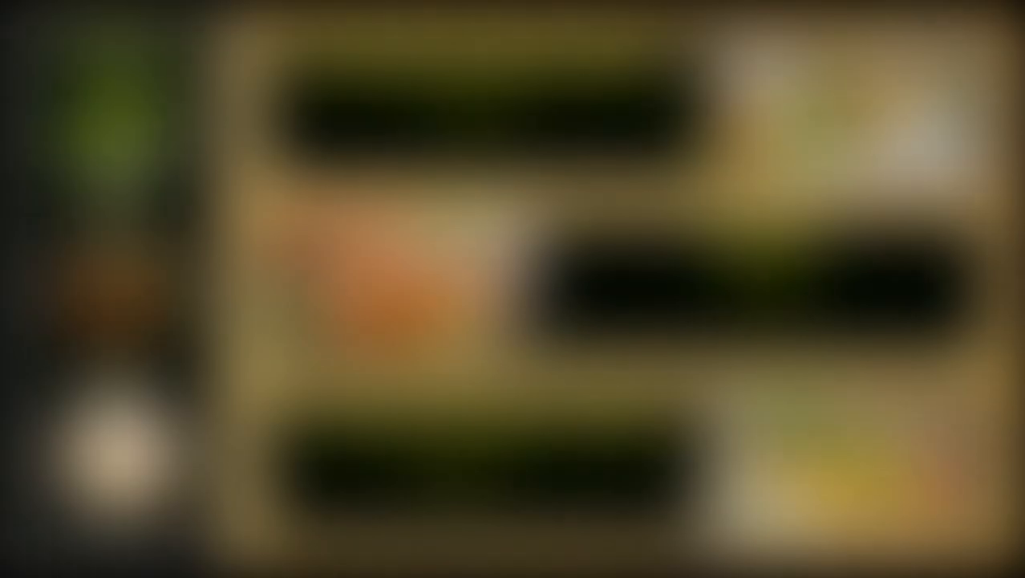